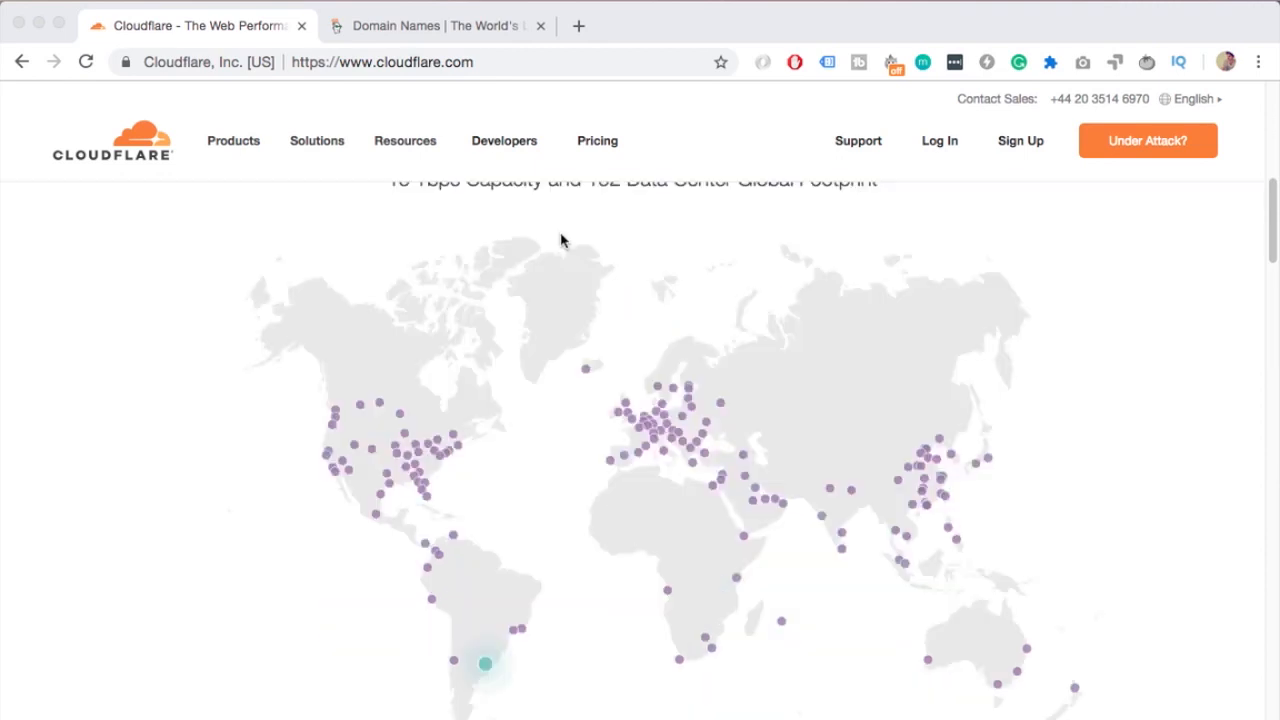
Open the Cloudflare sign-up form from the homepage to create an account
scroll(610, 285, "up", 1)
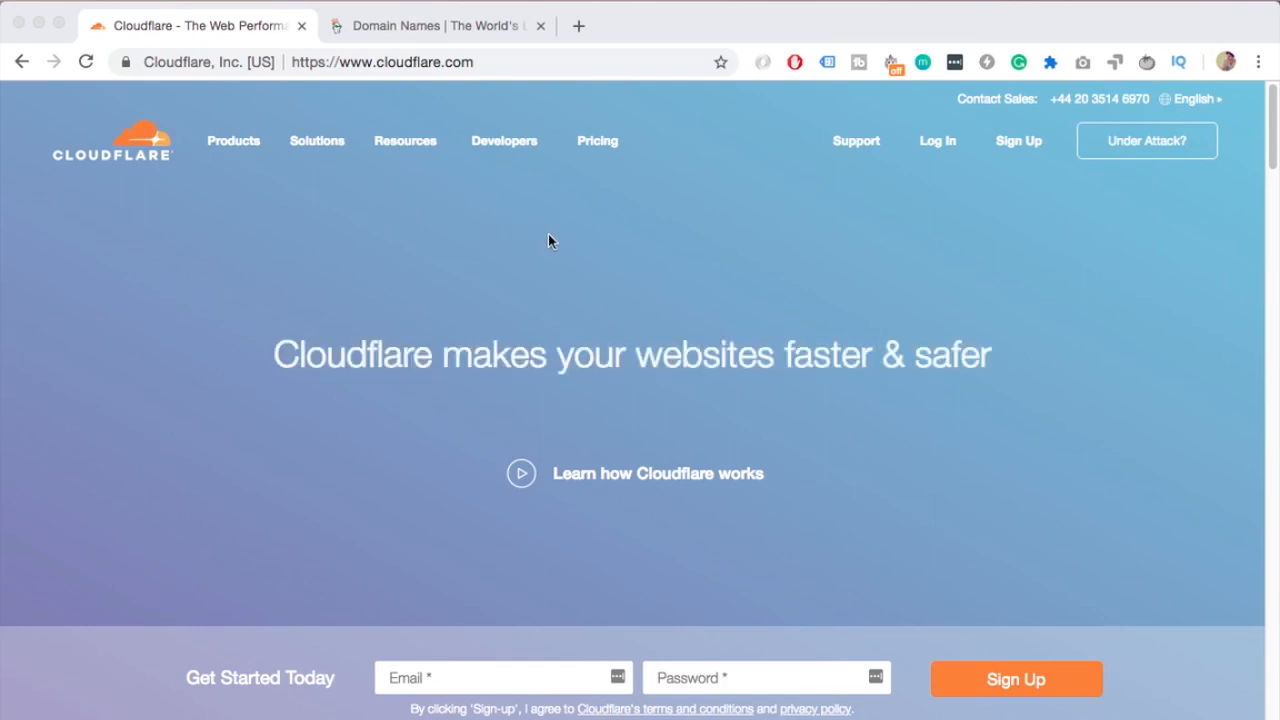
scroll(550, 238, "down", 5)
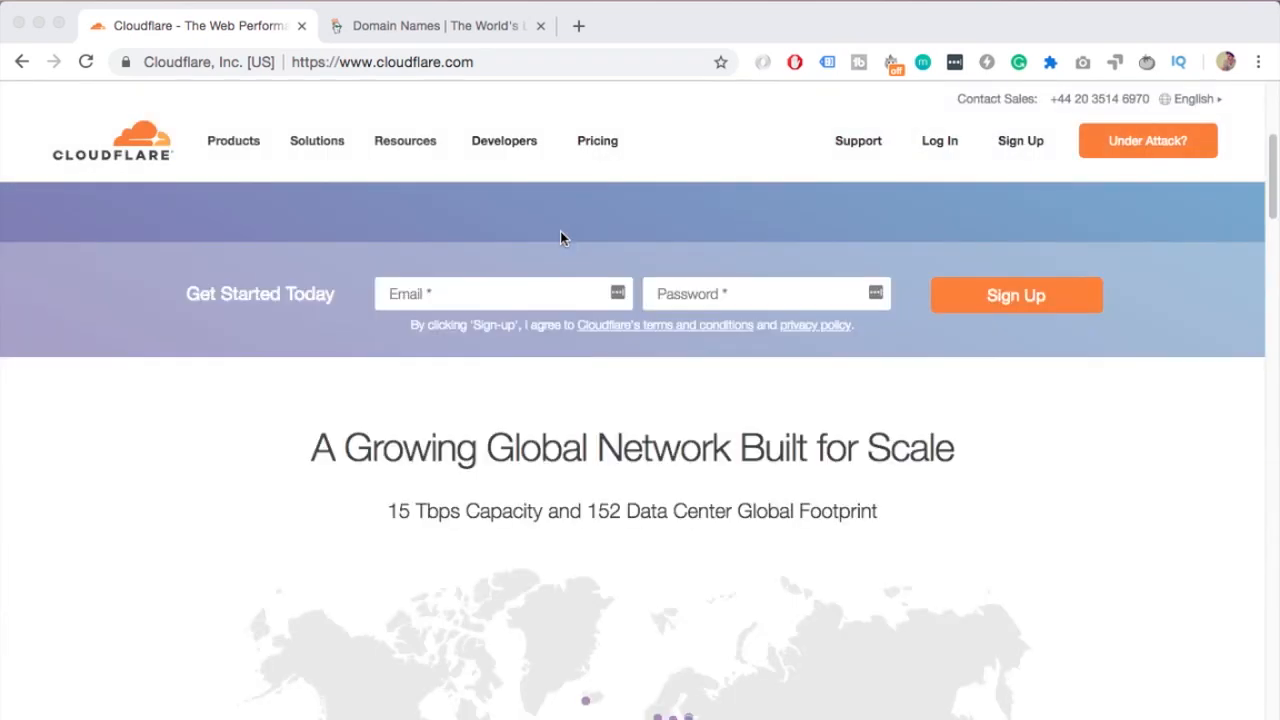
scroll(560, 238, "down", 6)
scroll(600, 269, "up", 1)
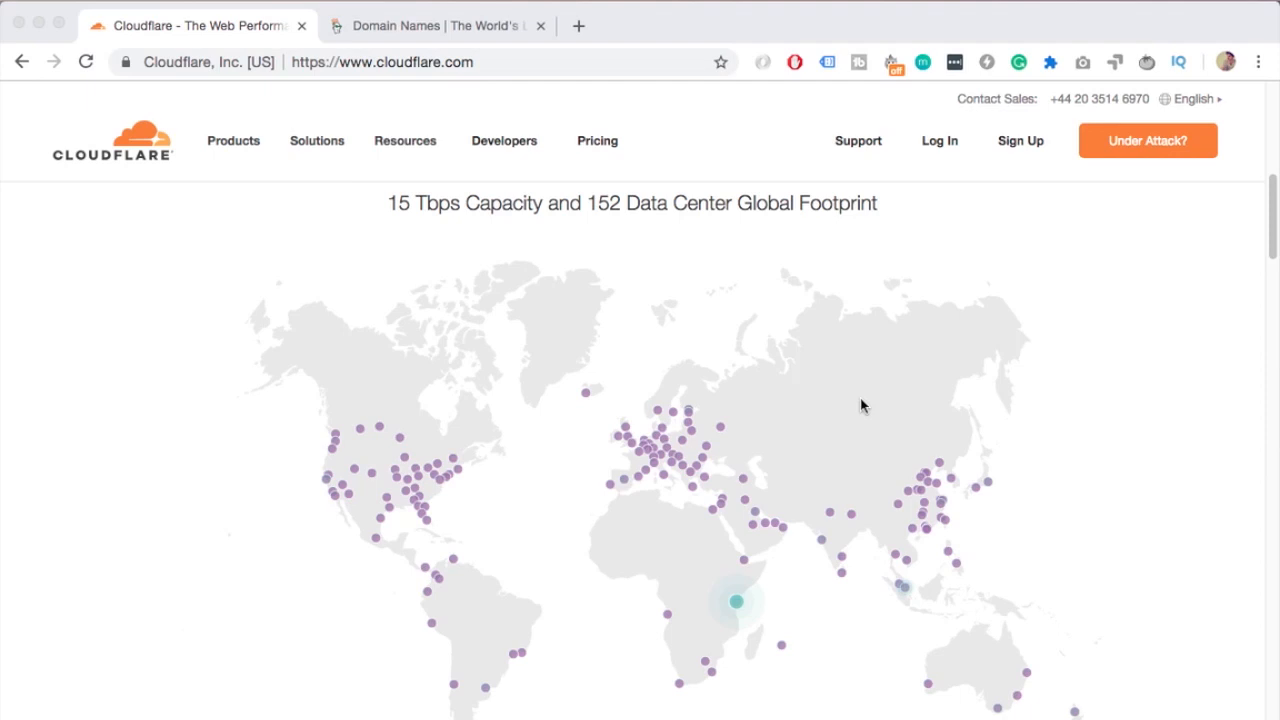
scroll(176, 253, "up", 10)
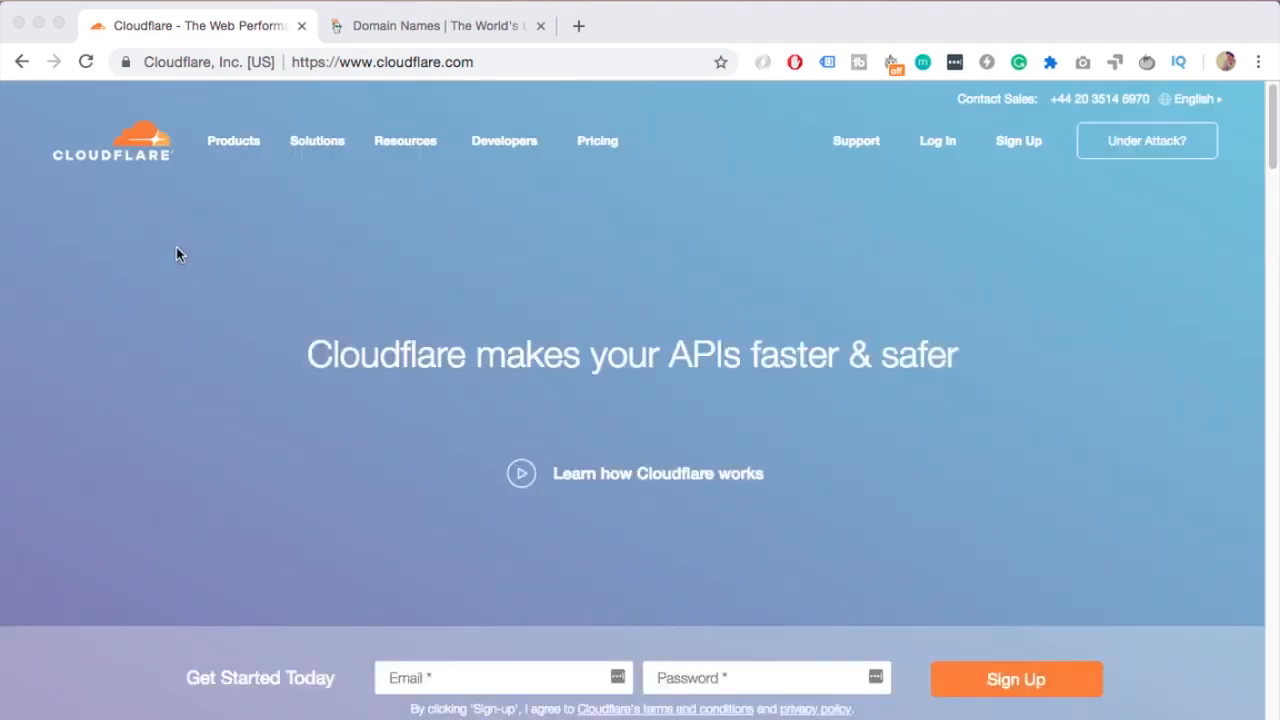
left_click(1022, 143)
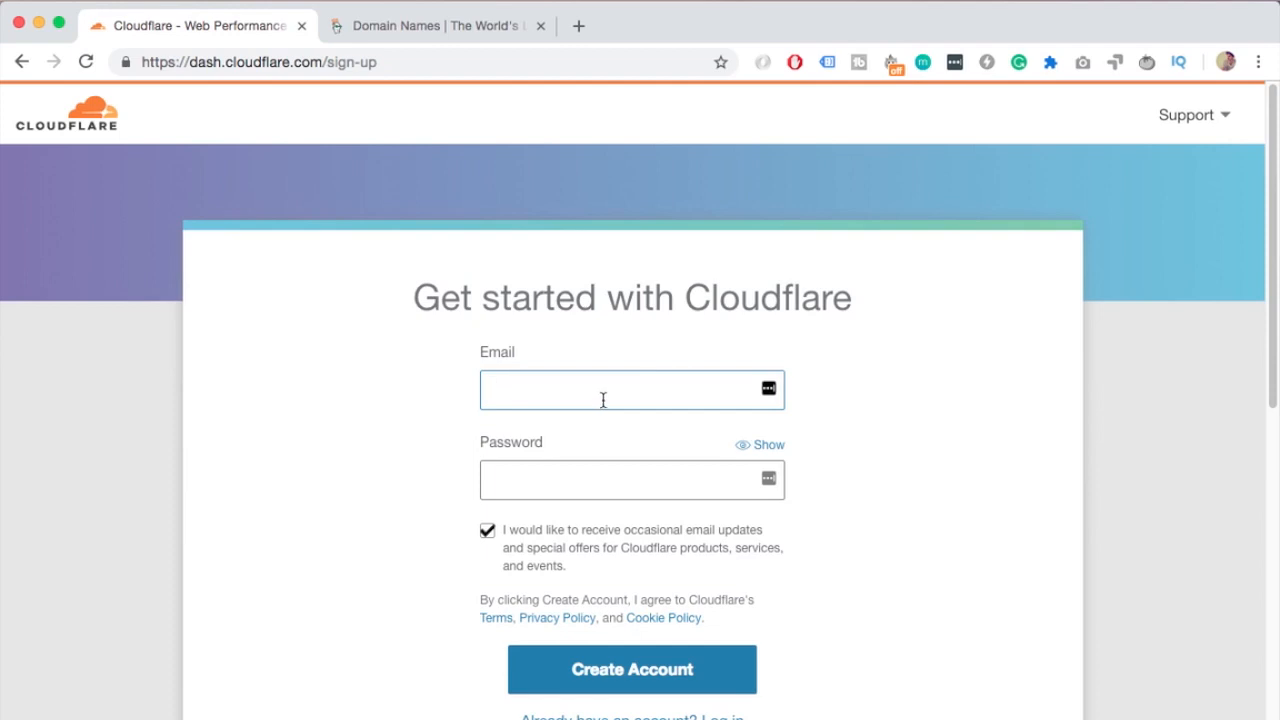
scroll(603, 400, "down", 2)
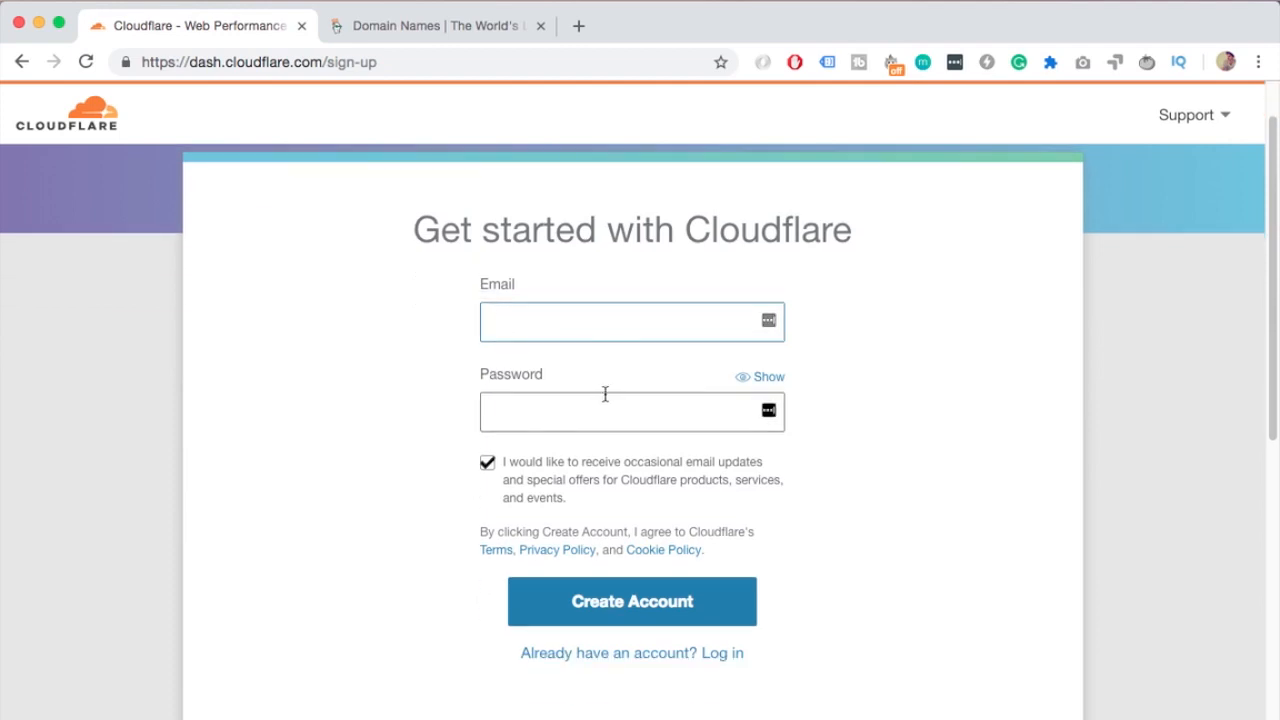
scroll(590, 388, "up", 2)
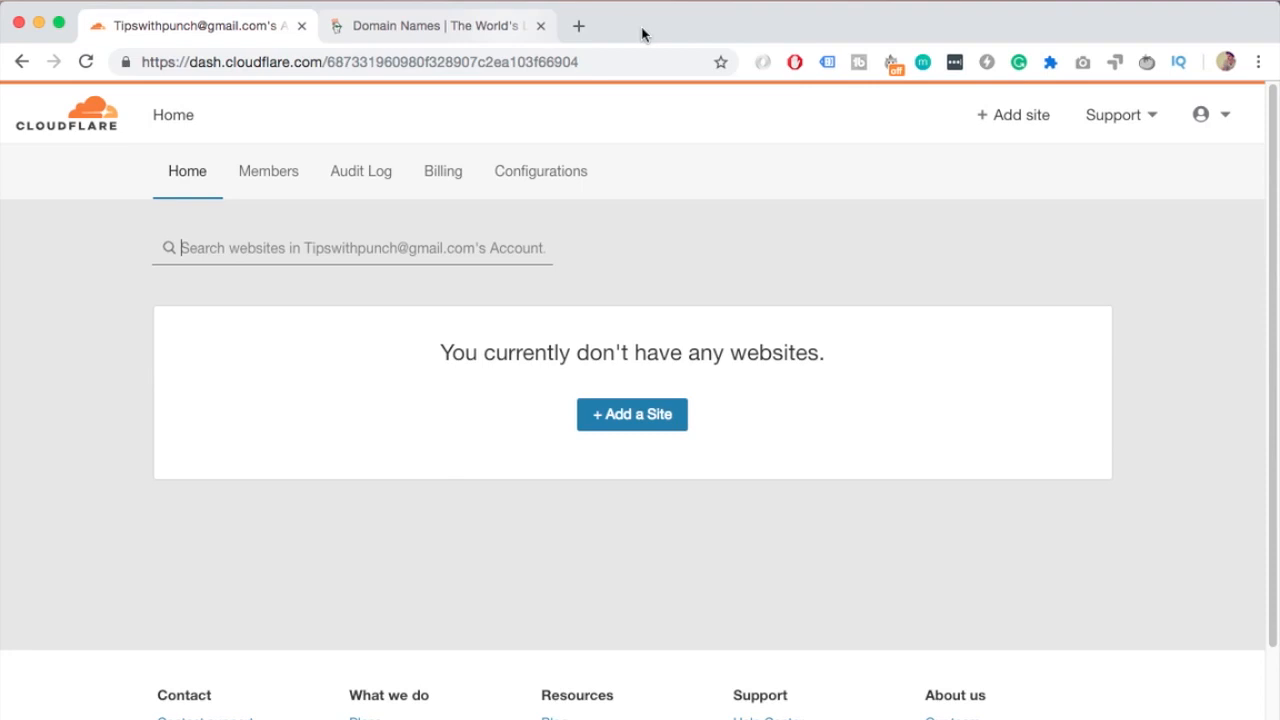
Add the site befittyblog.com to the Cloudflare account
left_click(654, 427)
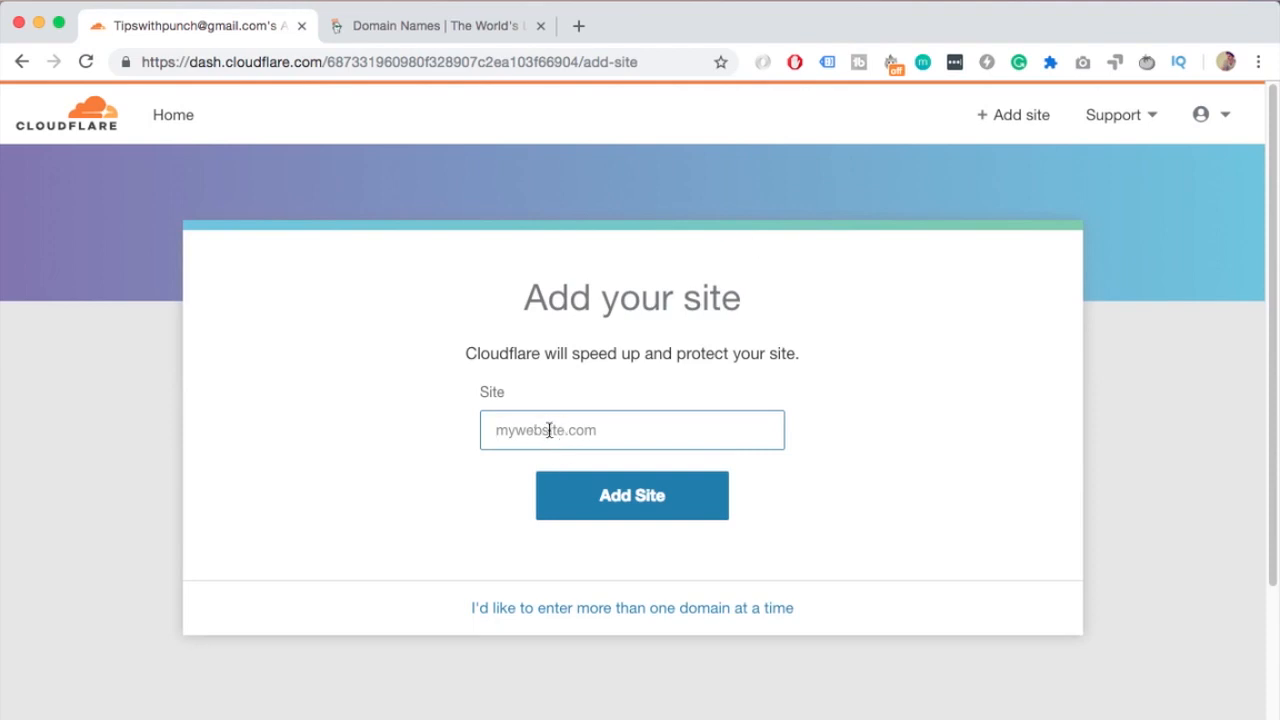
type("befittyblog.co")
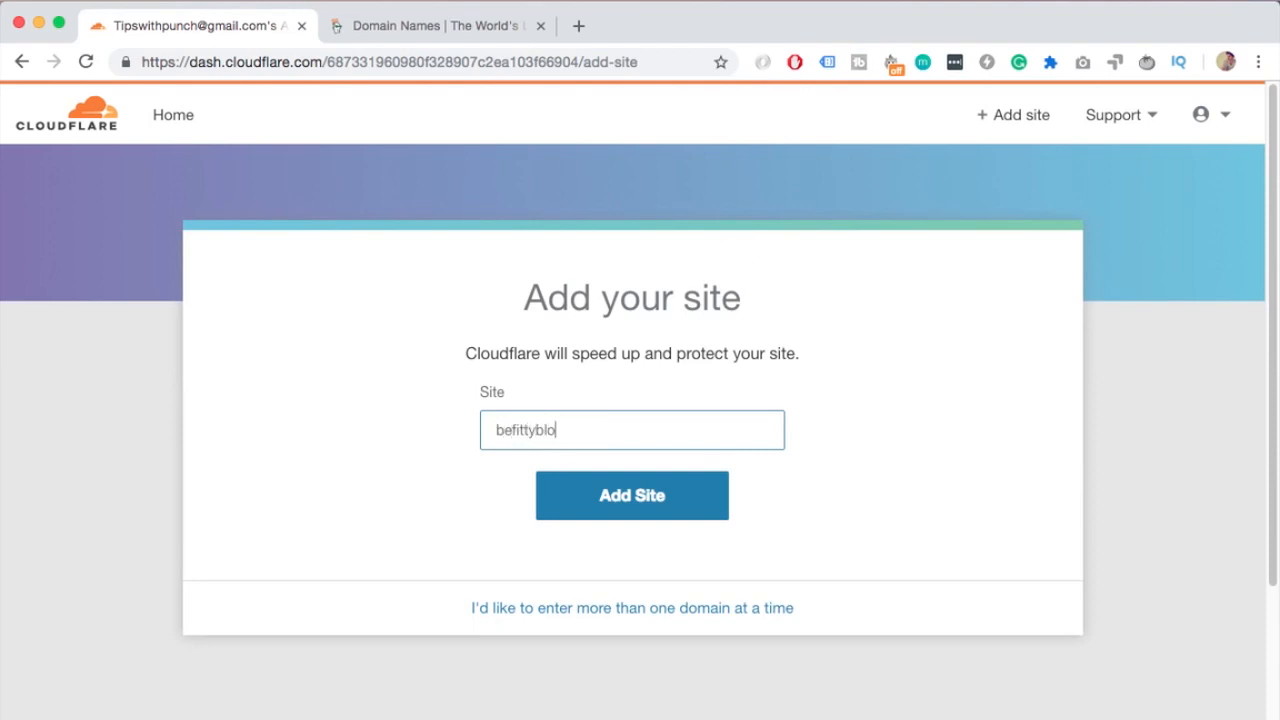
type("m")
left_click(620, 505)
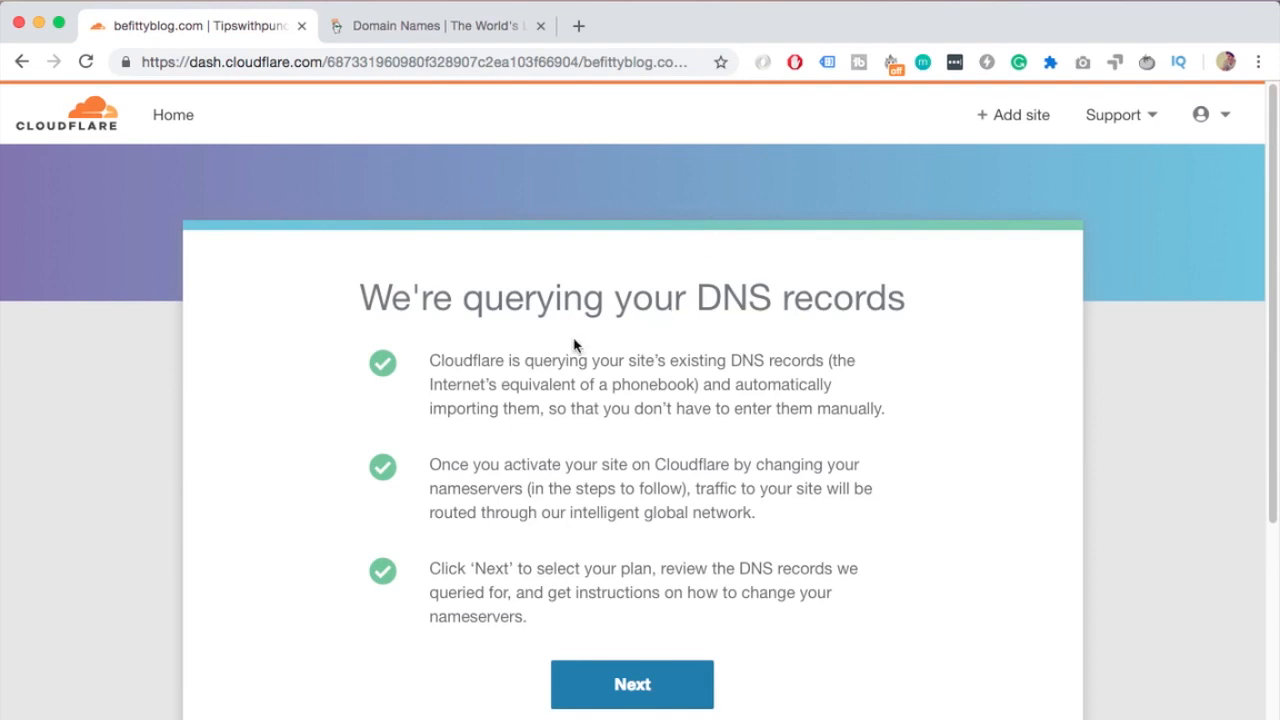
Continue past the DNS query notice and select and confirm the Free plan
scroll(579, 344, "down", 5)
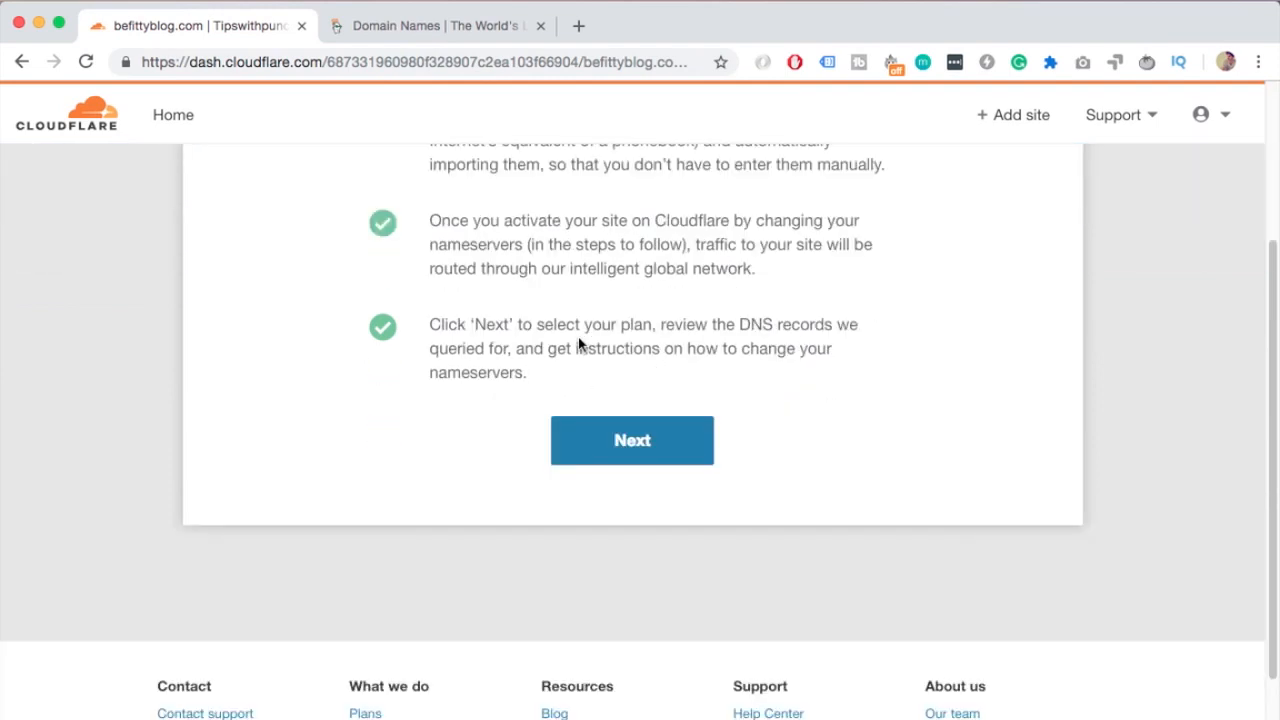
scroll(580, 343, "up", 5)
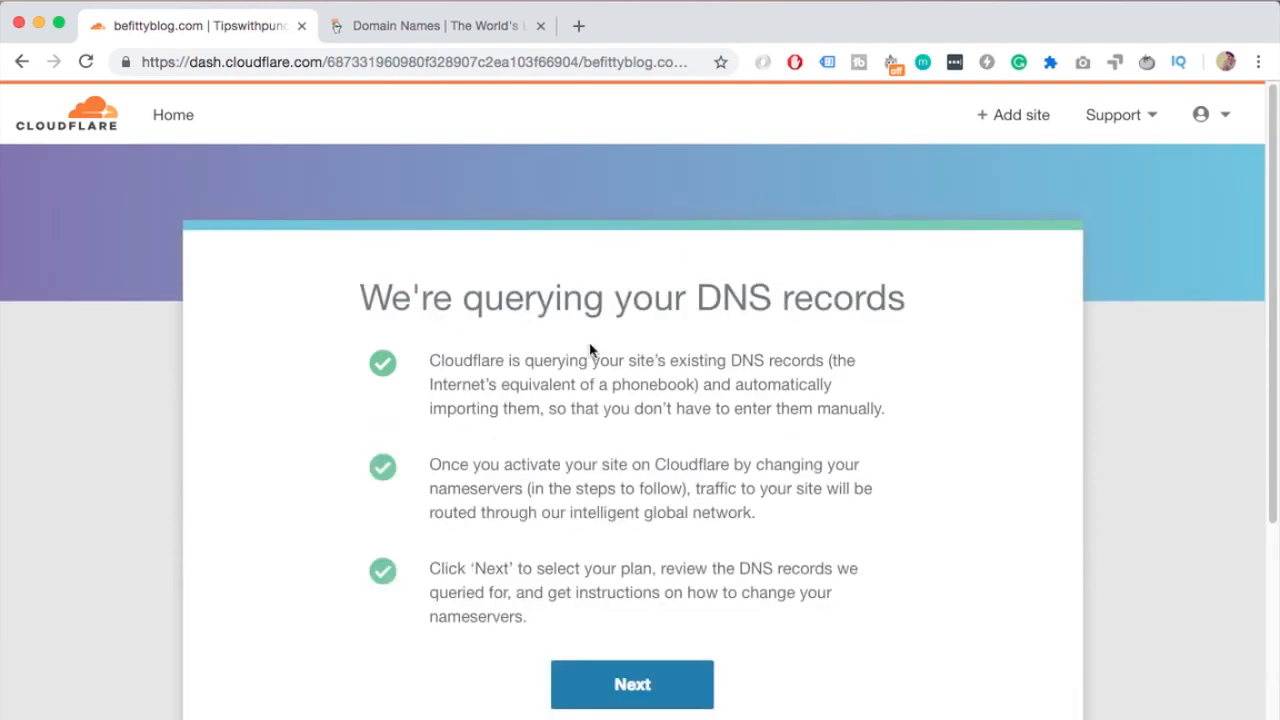
left_click(650, 685)
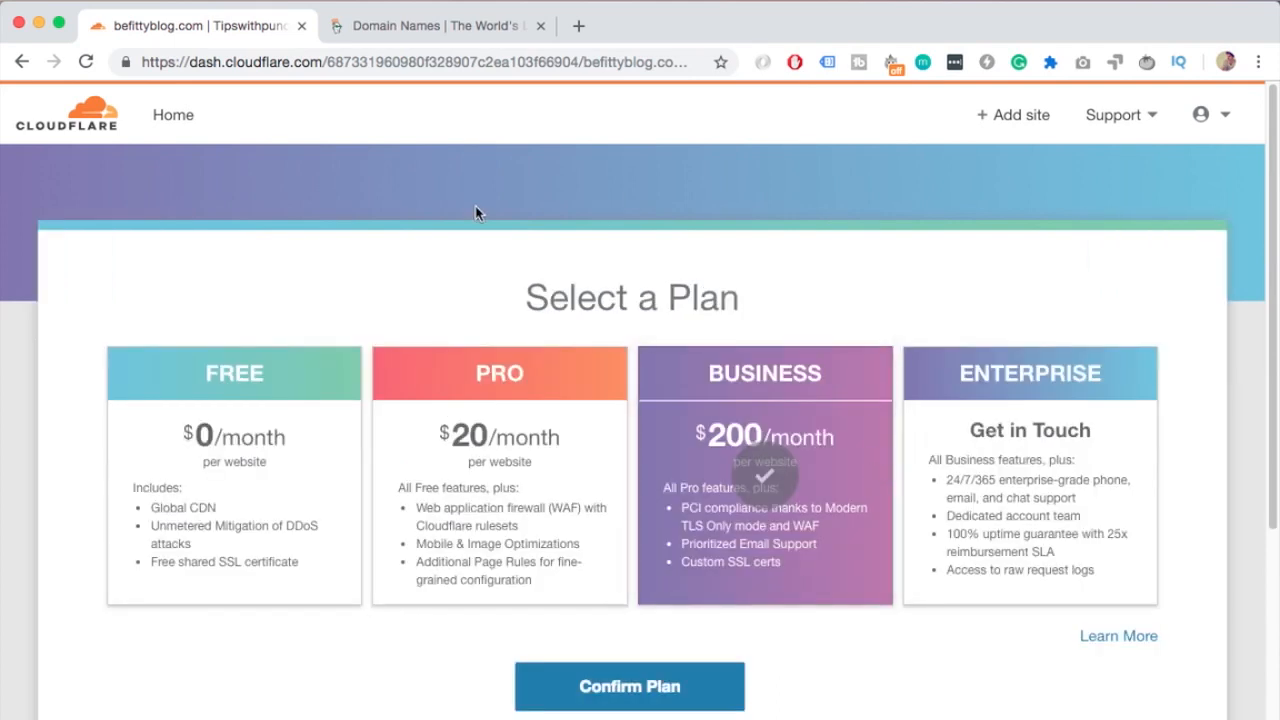
left_click(284, 462)
left_click(619, 702)
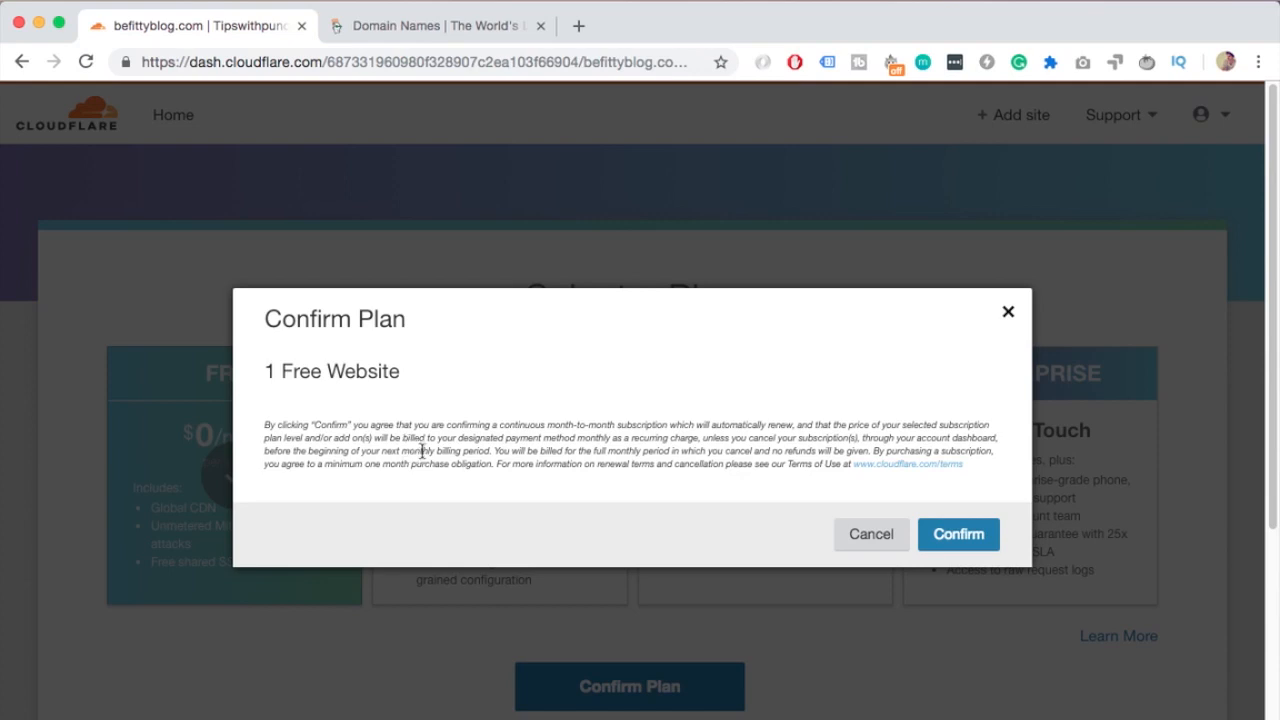
left_click(995, 538)
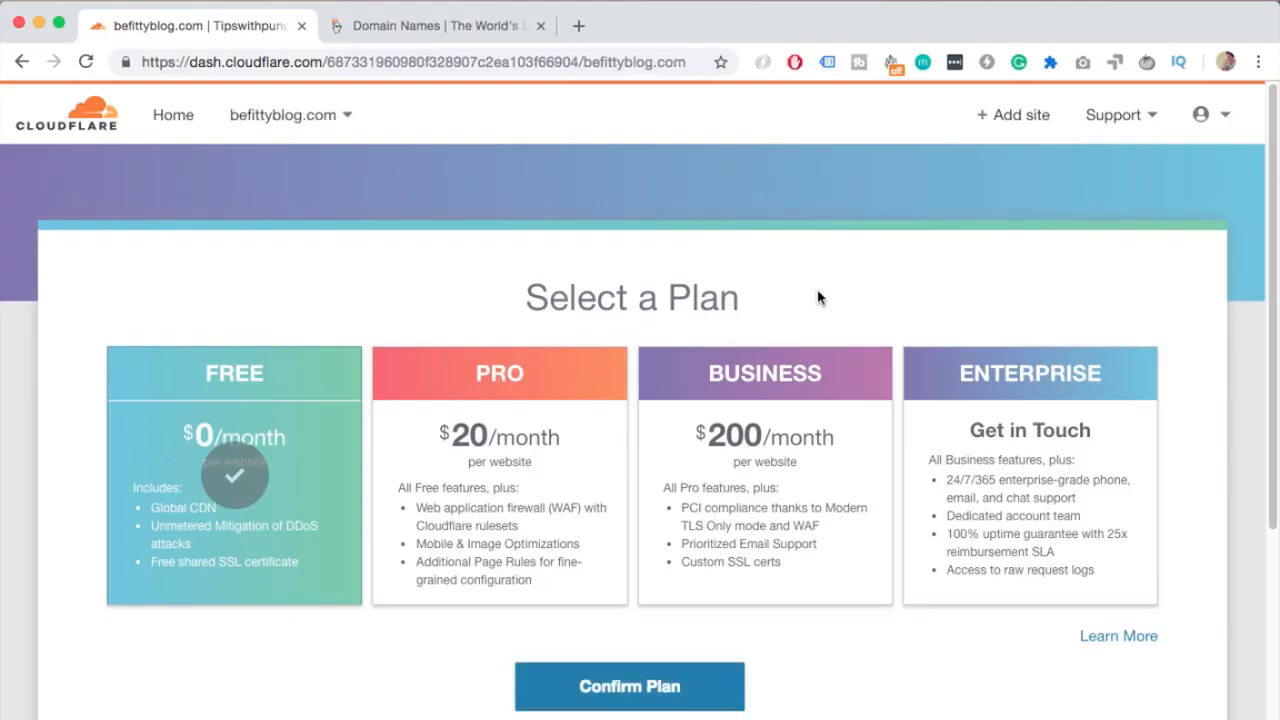
Review the imported DNS records for befittyblog.com and continue
scroll(768, 283, "down", 3)
scroll(768, 283, "down", 2)
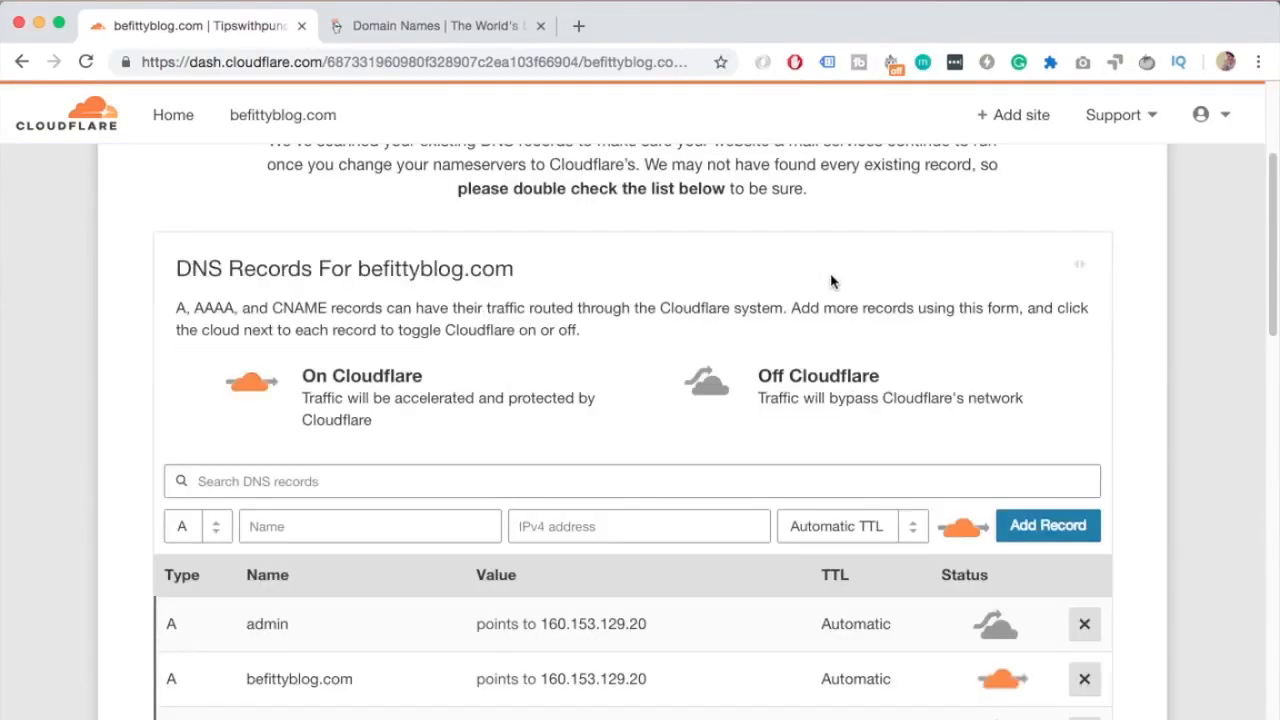
scroll(911, 276, "down", 2)
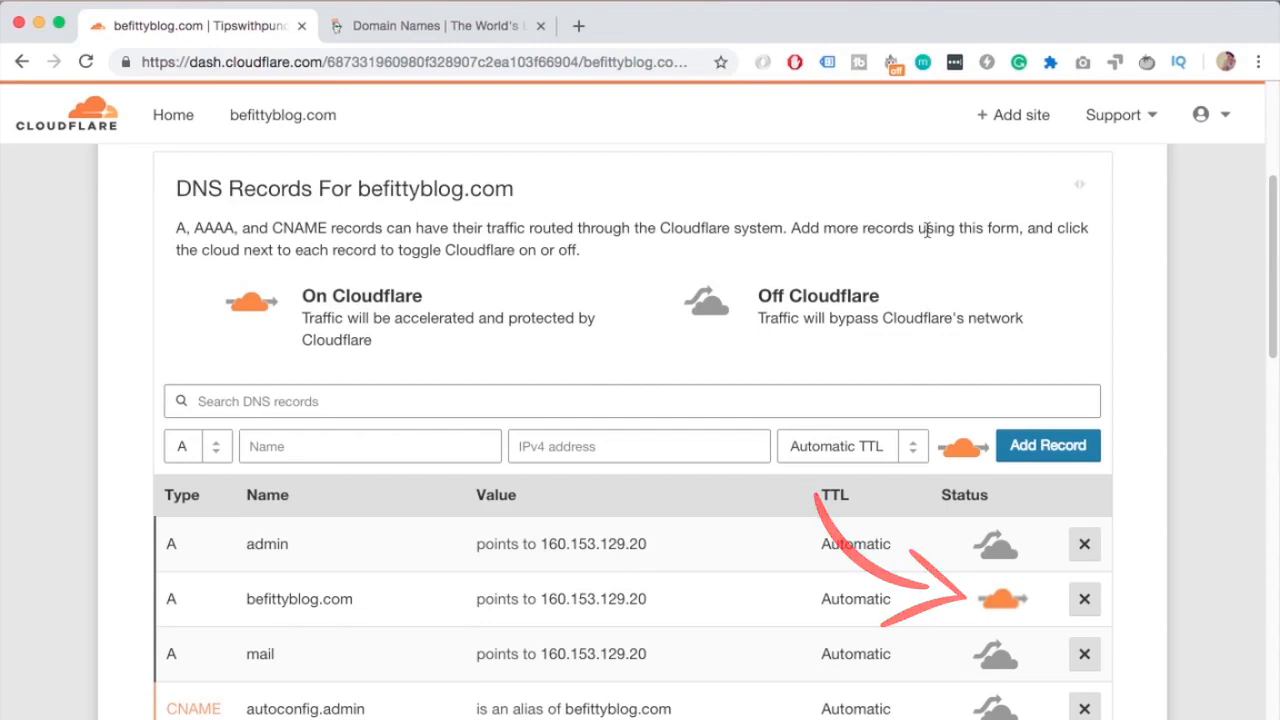
scroll(927, 230, "down", 2)
scroll(766, 320, "down", 6)
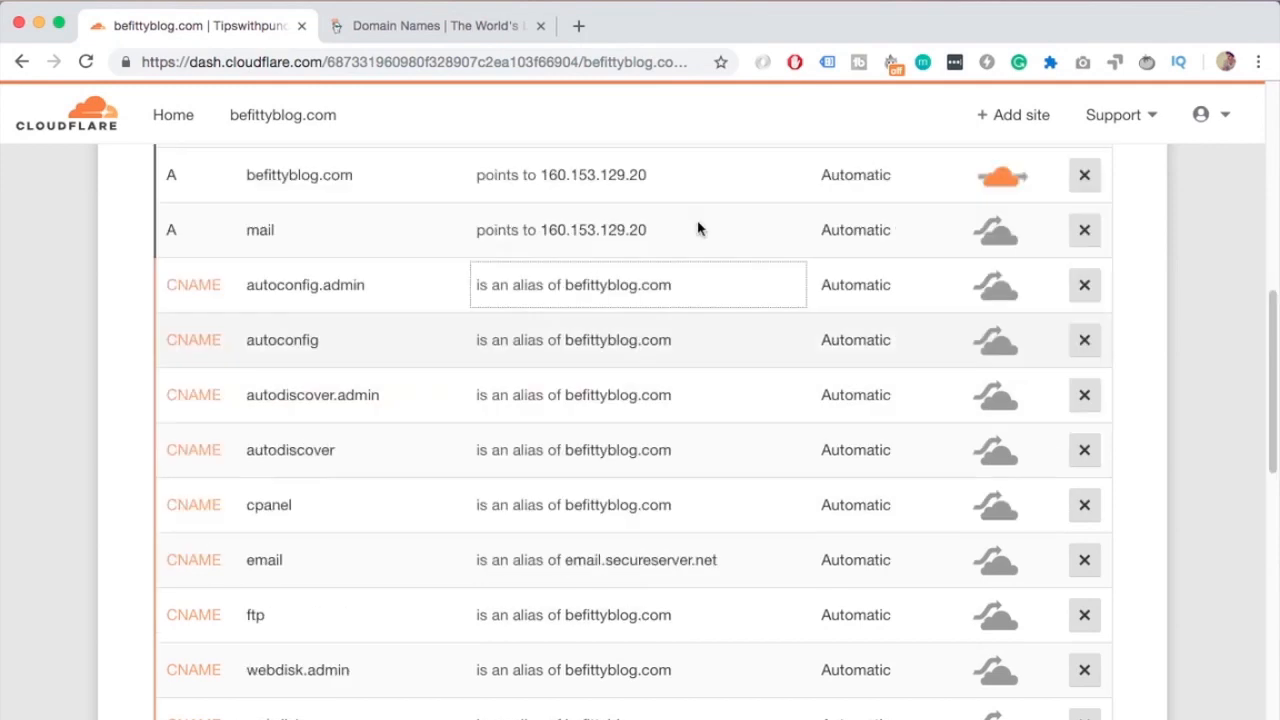
scroll(631, 323, "down", 10)
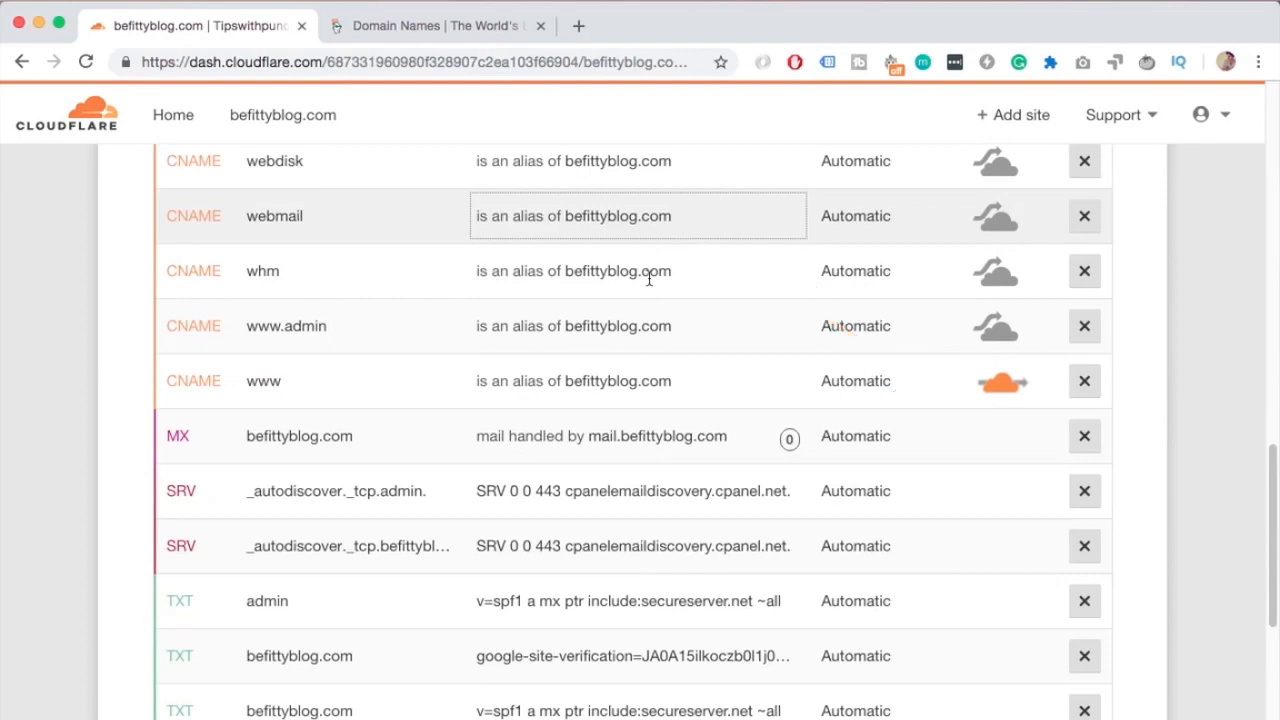
scroll(649, 279, "down", 5)
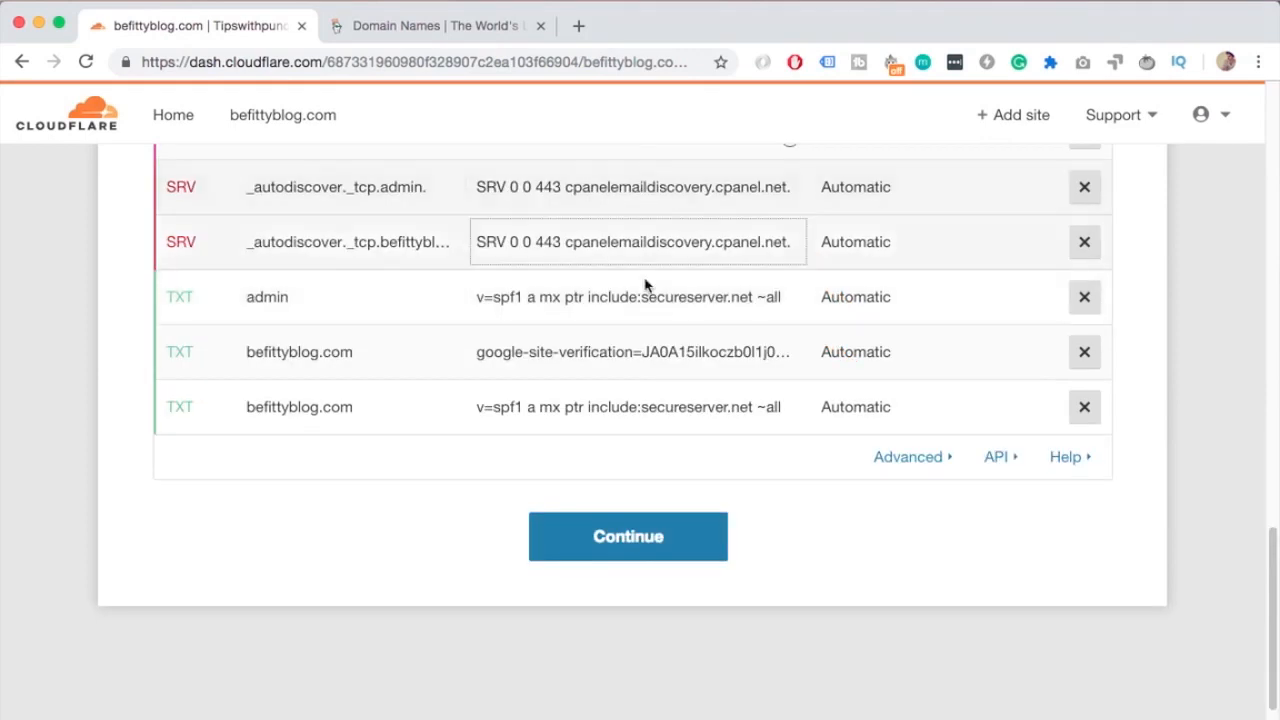
left_click(680, 549)
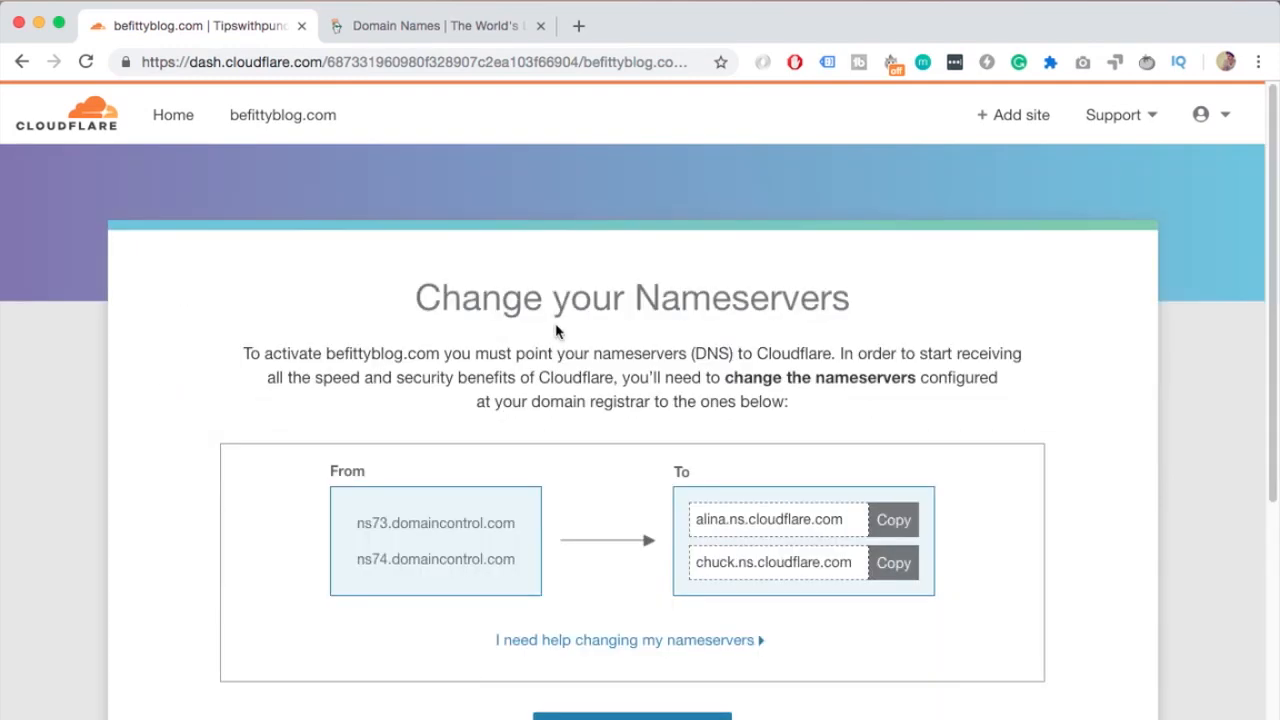
Copy both Cloudflare nameservers, alina.ns.cloudflare.com and chuck.ns.cloudflare.com, into a blank Sublime Text note
scroll(565, 318, "down", 2)
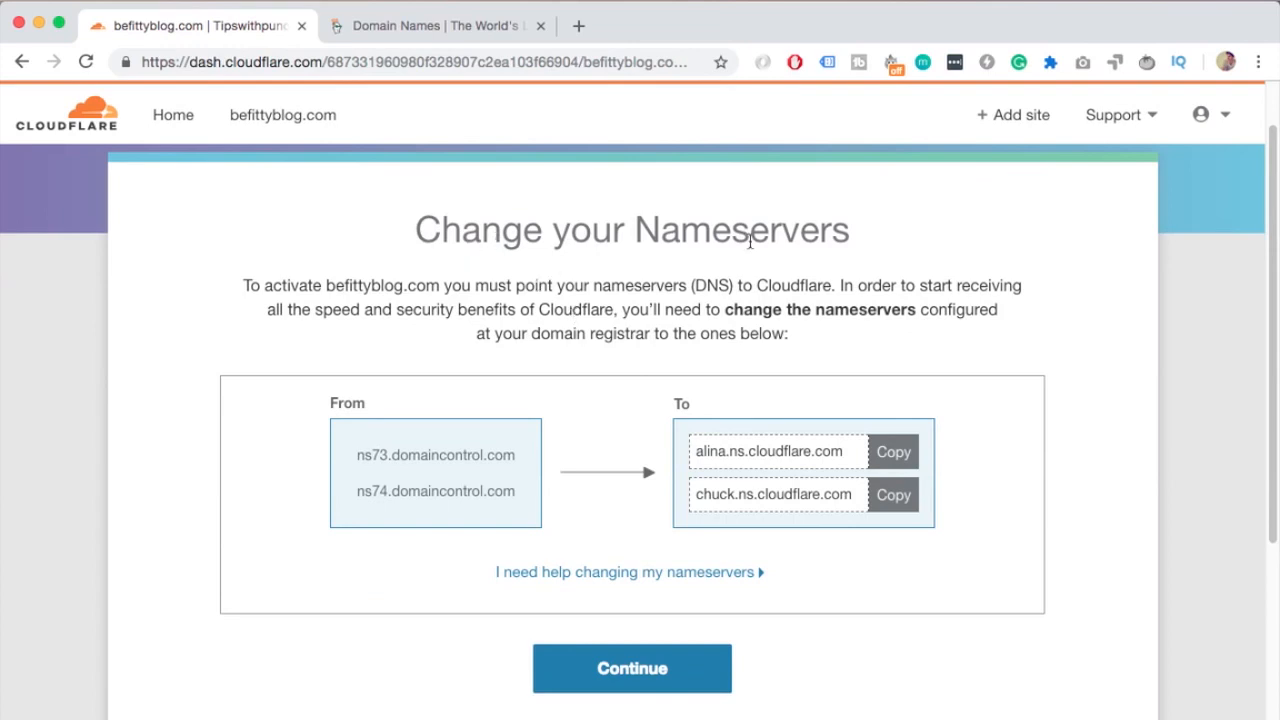
scroll(745, 345, "down", 2)
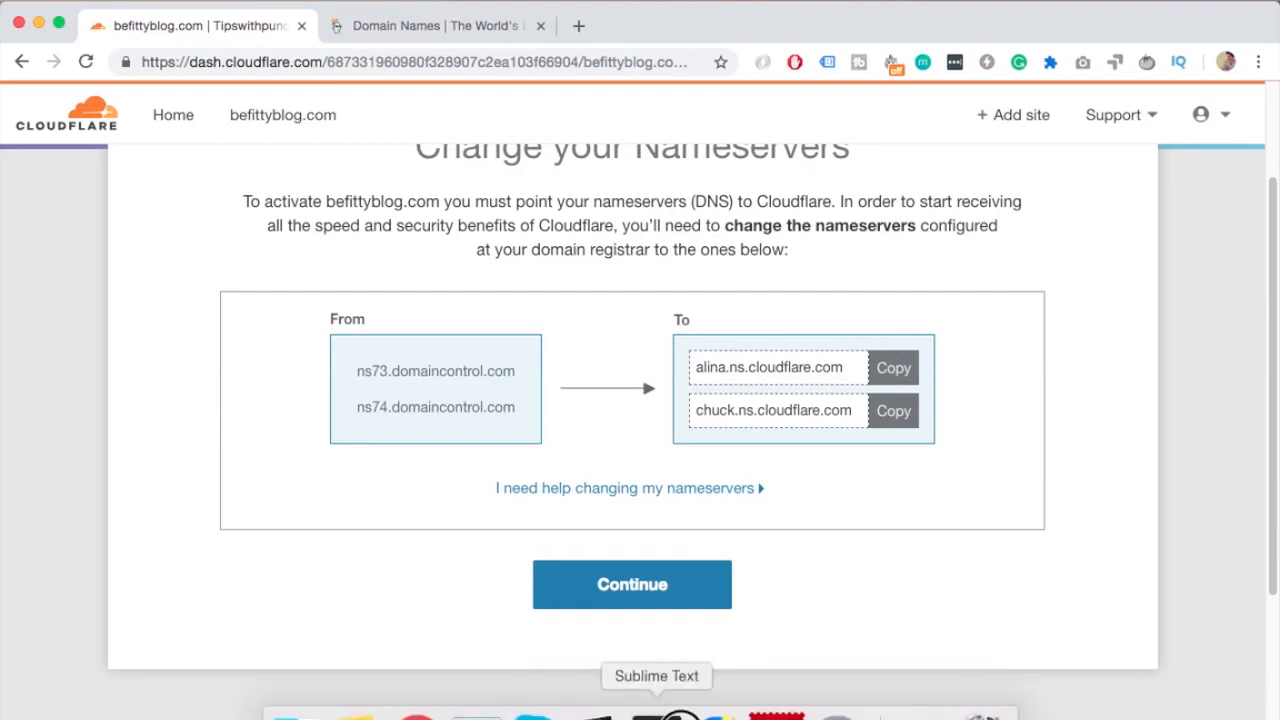
left_click(654, 706)
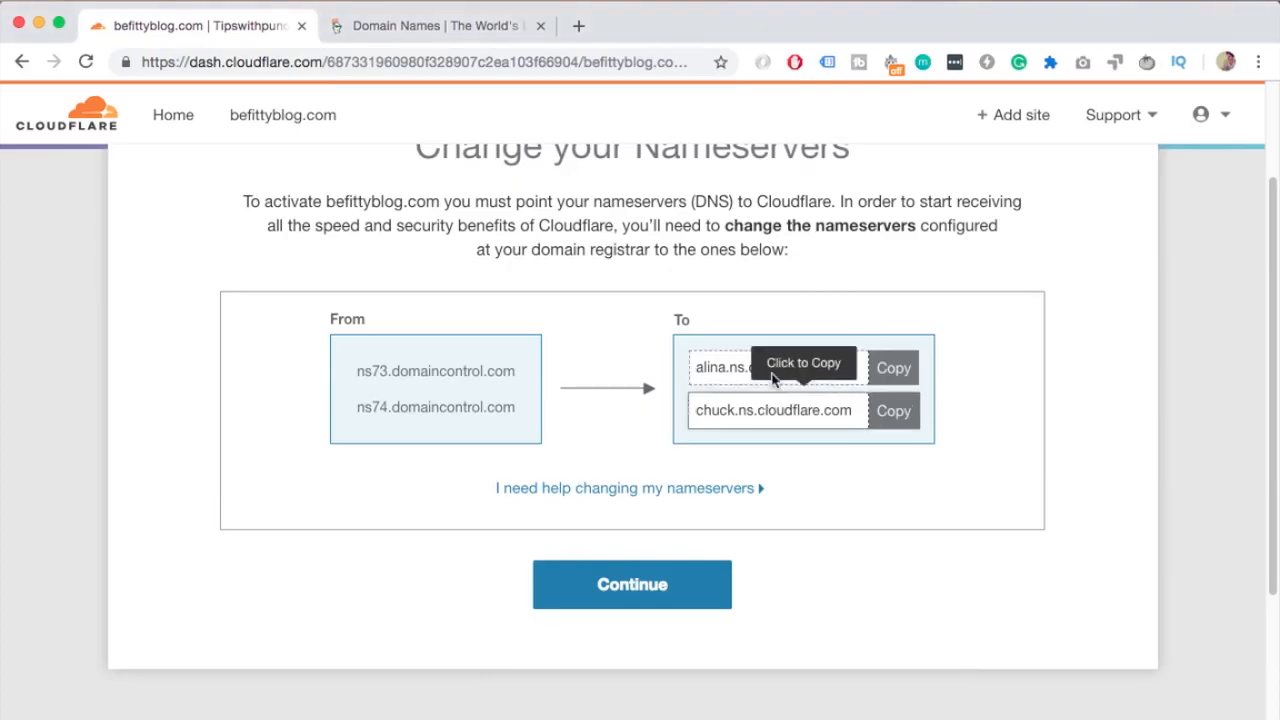
left_click(894, 366)
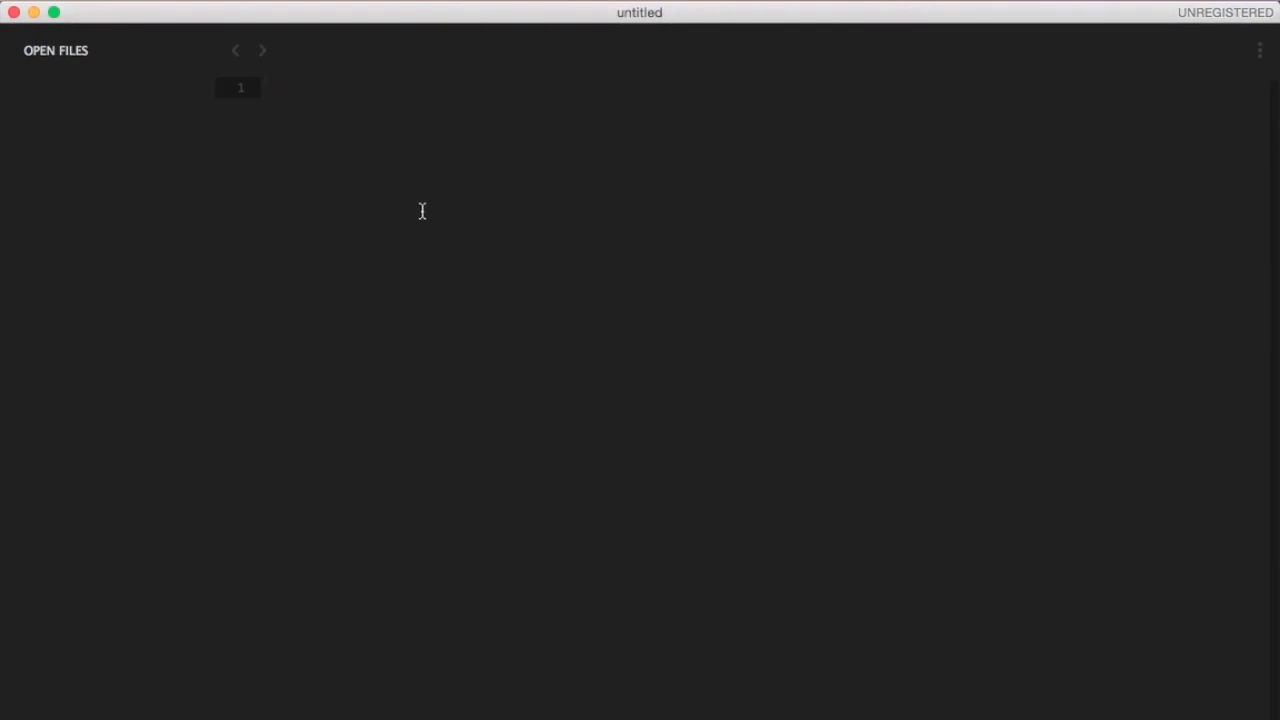
key("super+v")
key("Return")
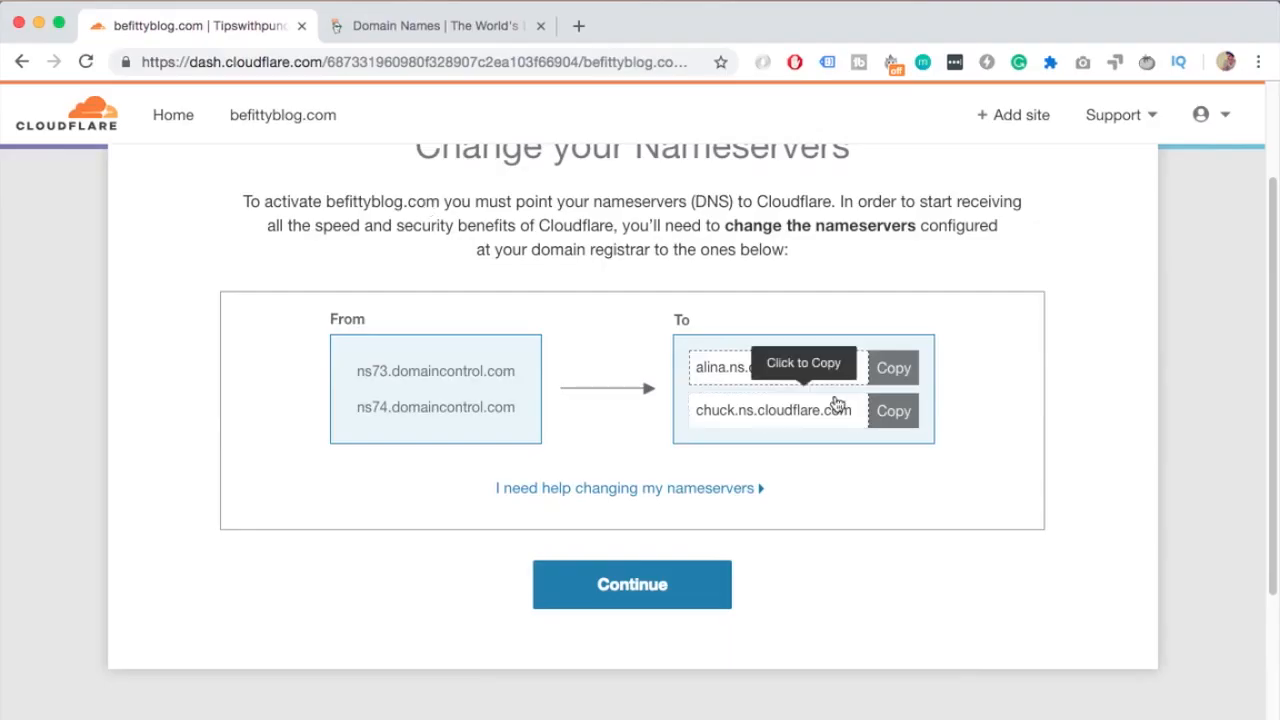
left_click(889, 409)
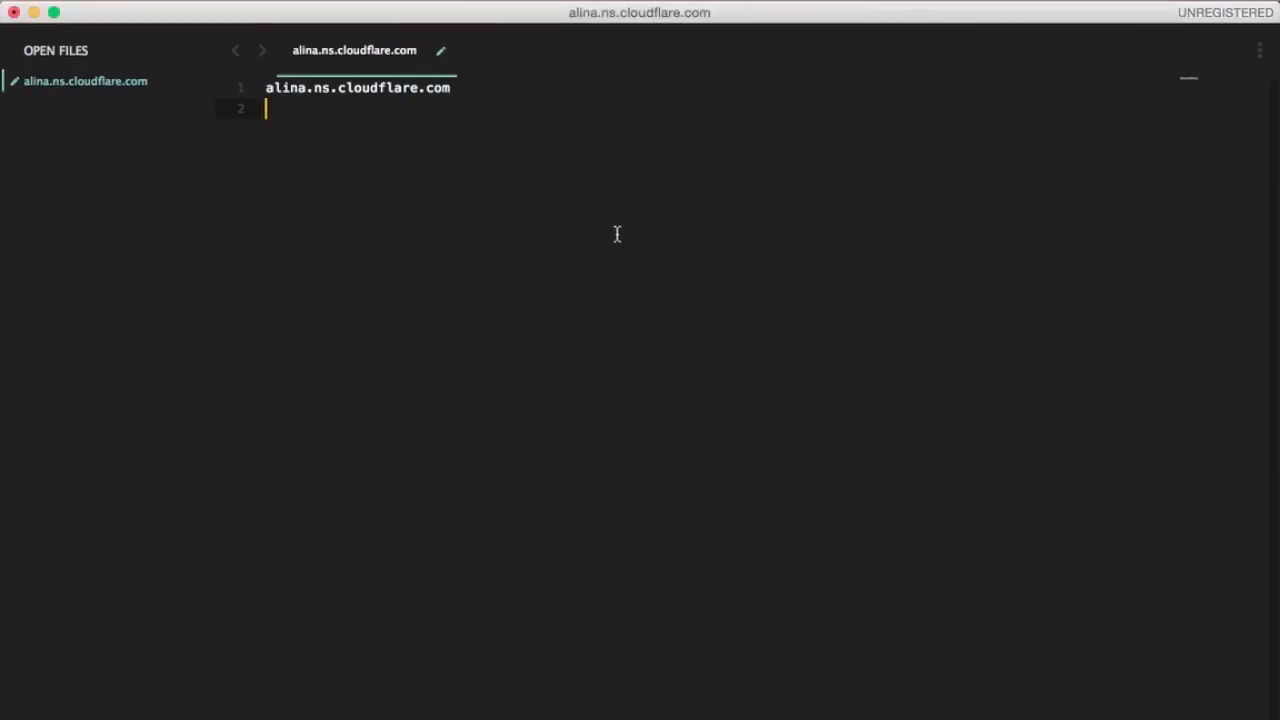
key("super+v")
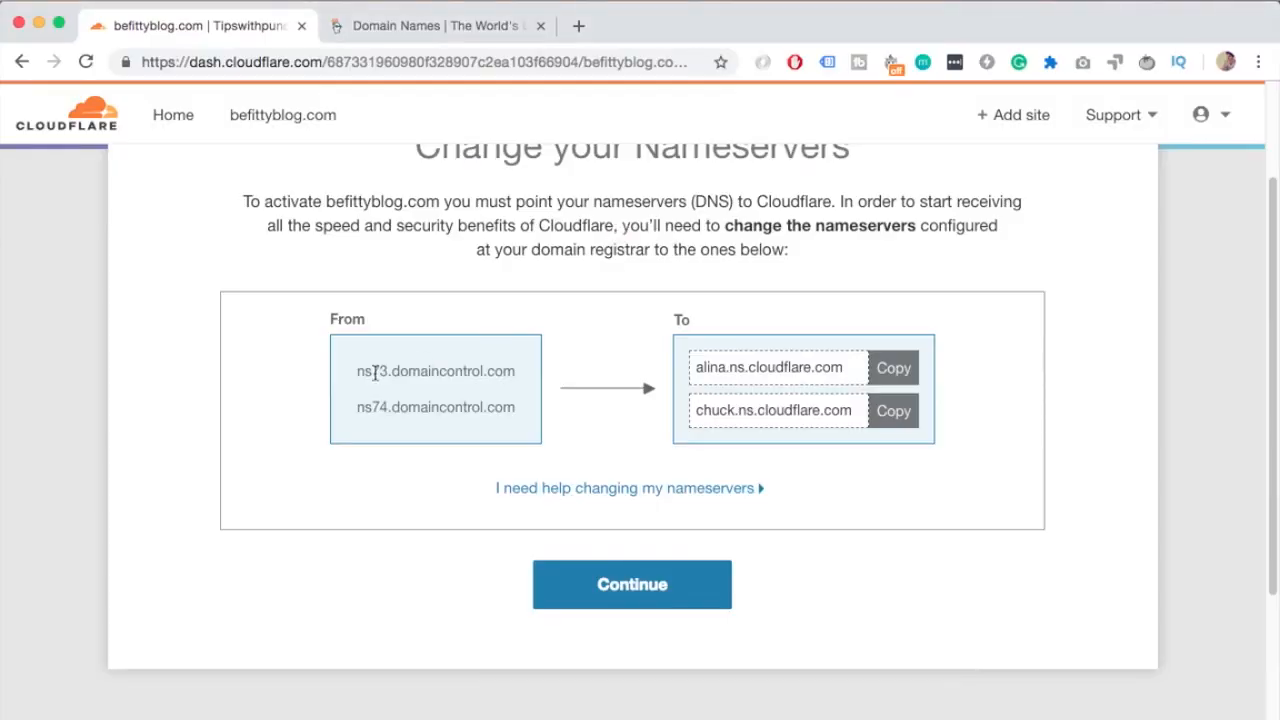
Highlight the current nameservers and continue to the site's overview
left_click_drag(357, 371, 528, 418)
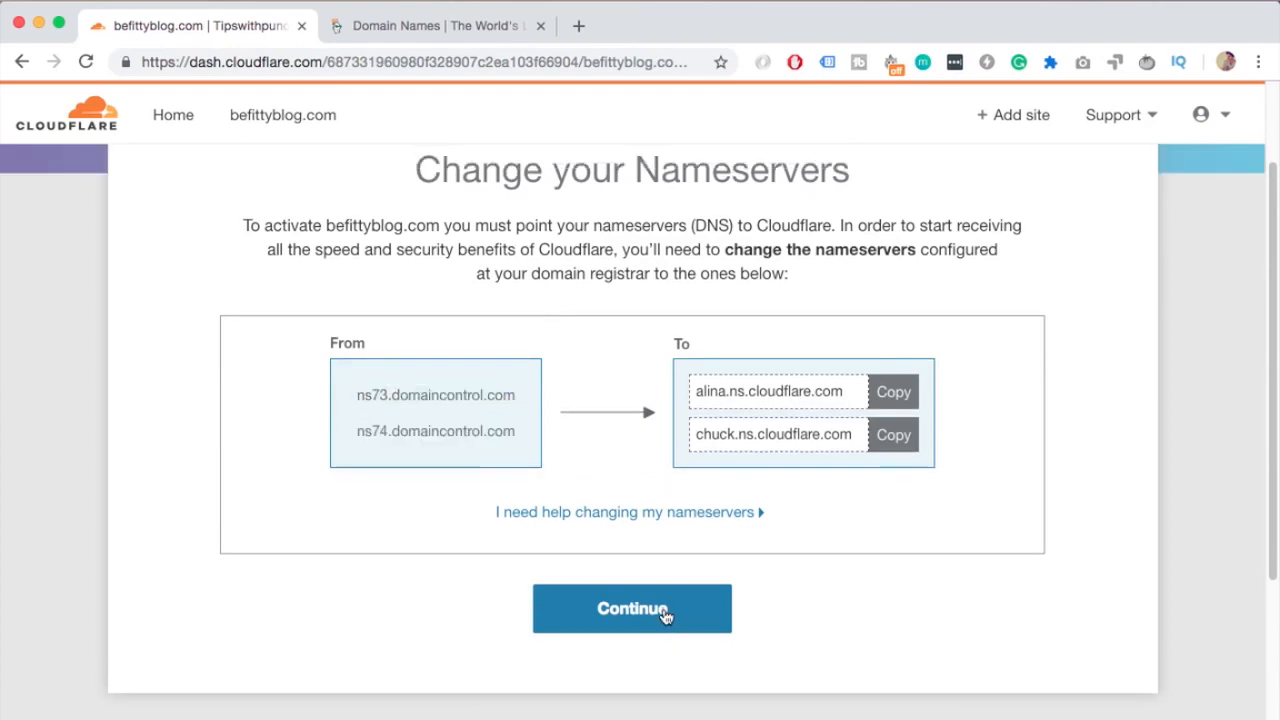
left_click(665, 615)
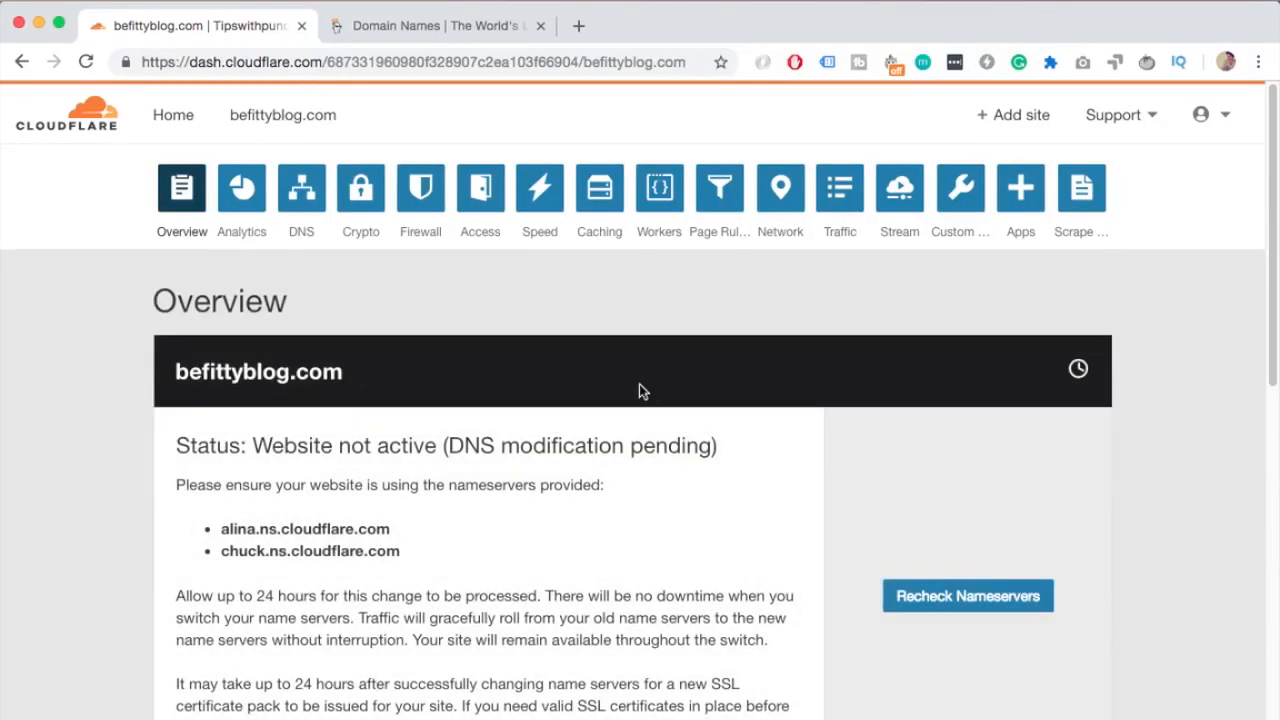
scroll(645, 400, "up", 2)
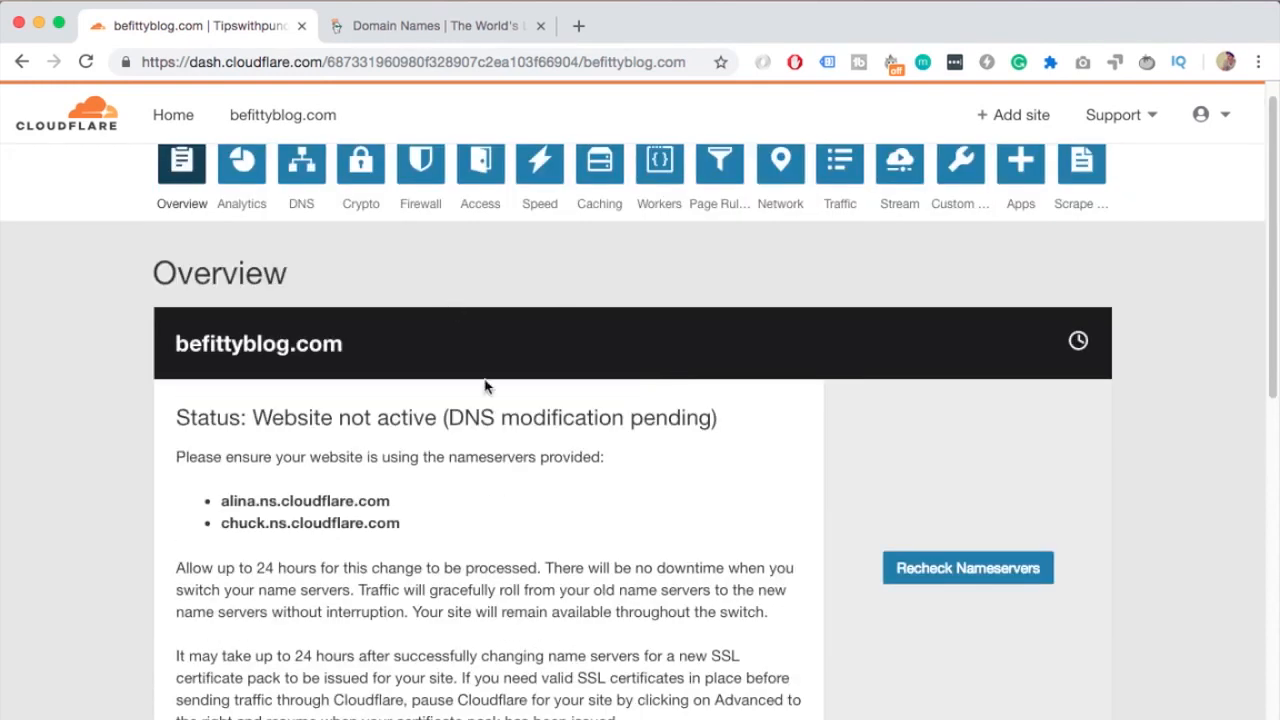
scroll(485, 387, "up", 1)
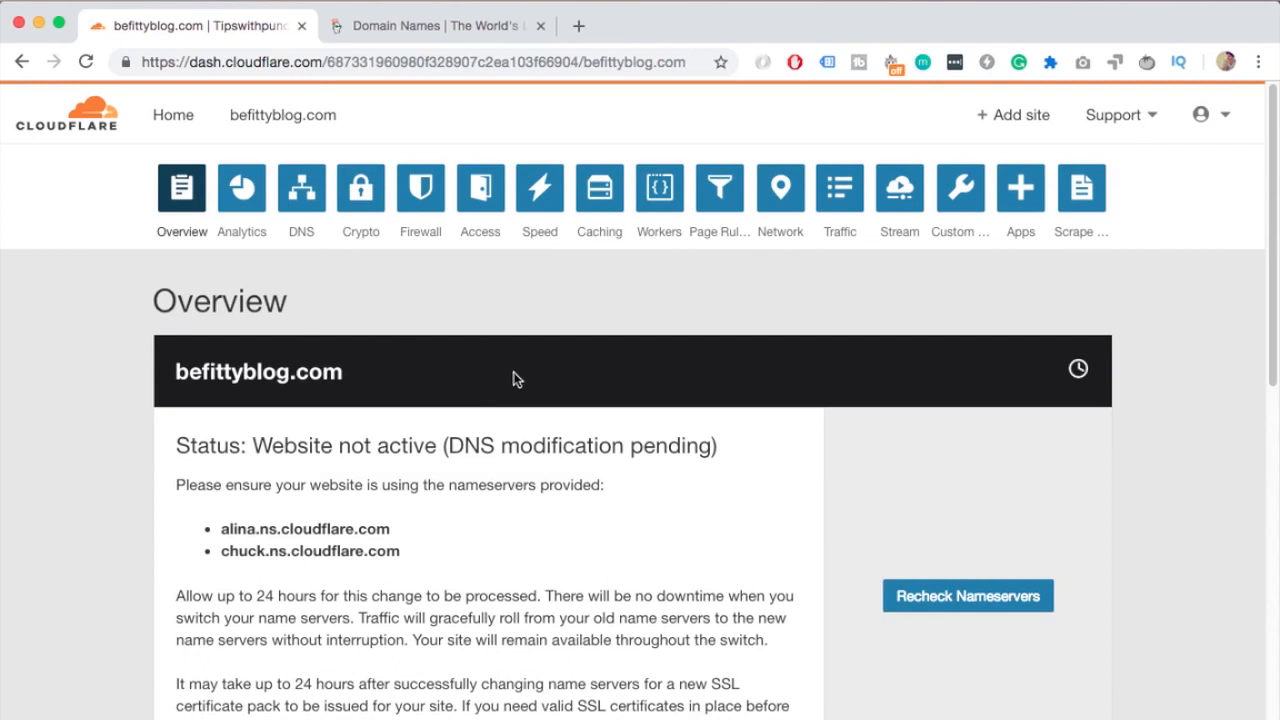
Switch to the GoDaddy tab and open DNS management for befittyblog.com from the account's products
left_click(460, 33)
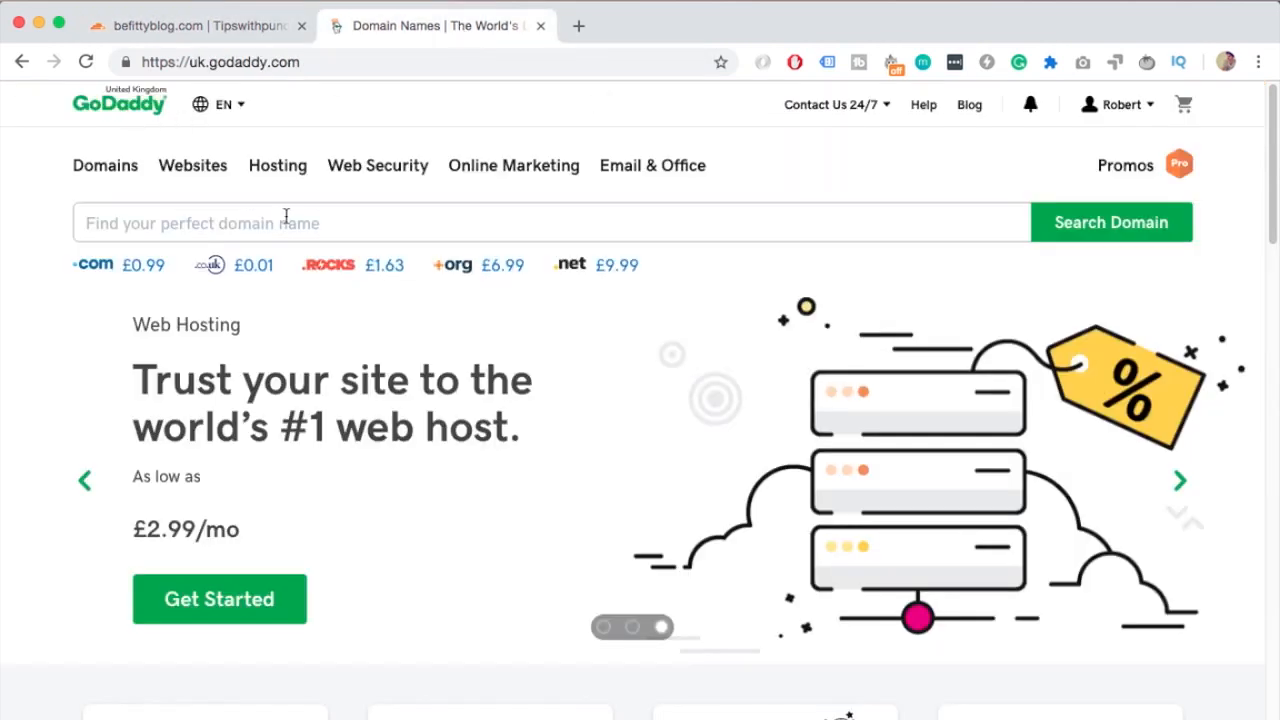
left_click(1120, 106)
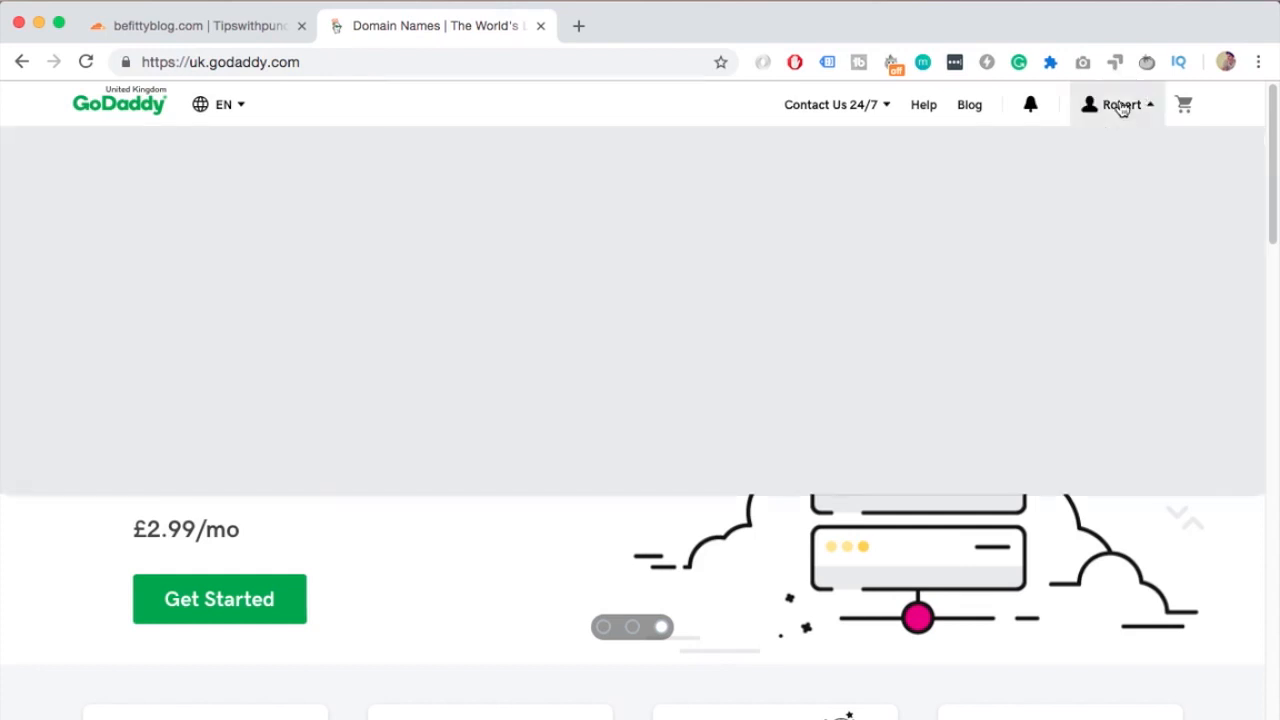
left_click(669, 428)
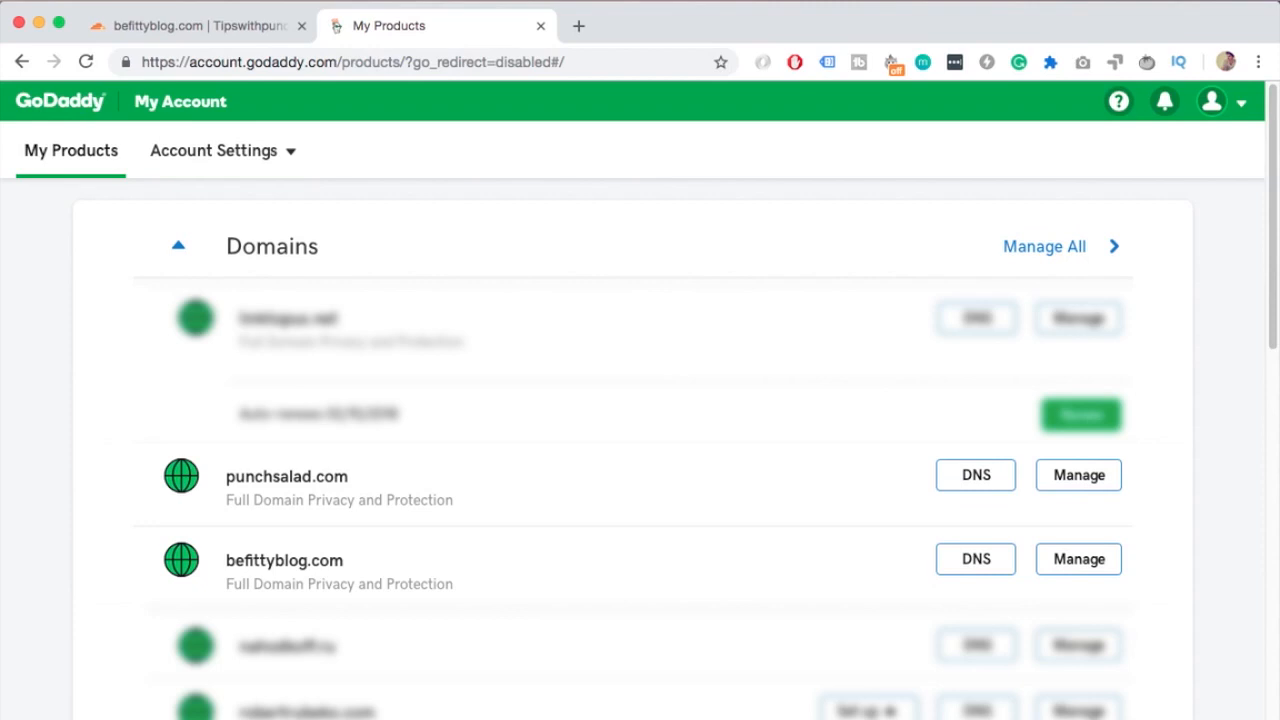
left_click(993, 570)
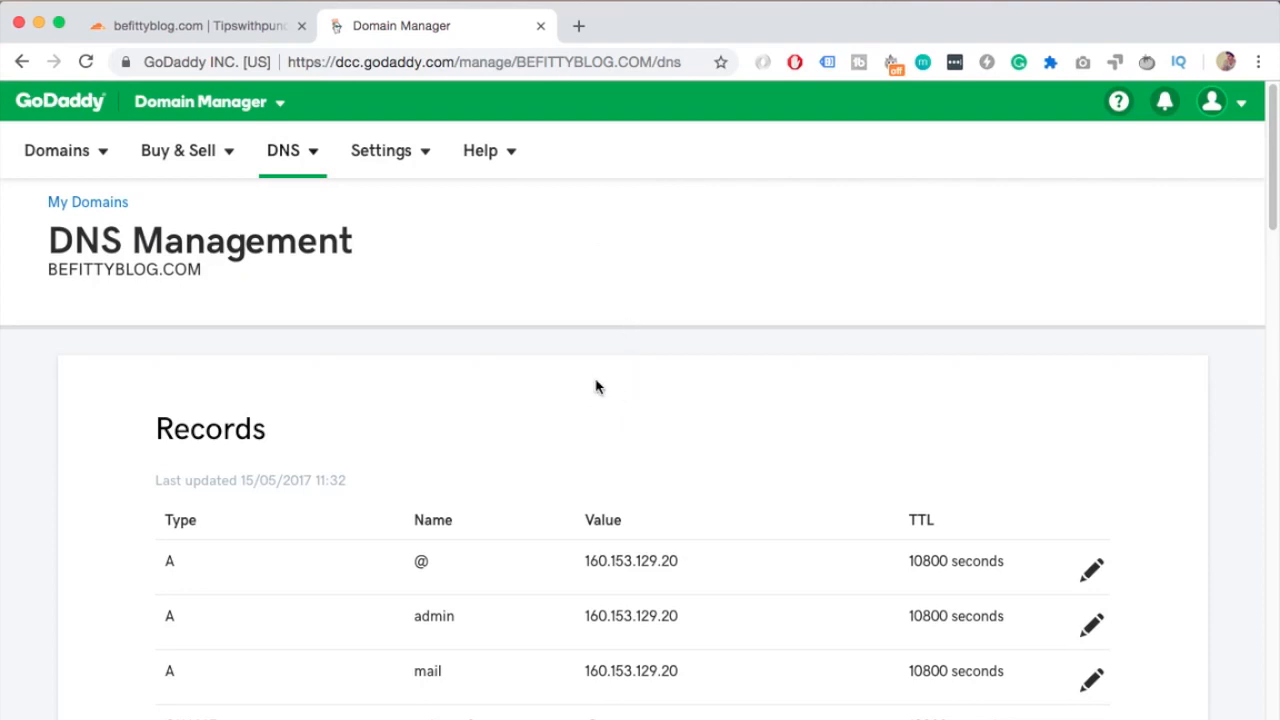
Scroll to the Nameservers section and examine the domain's current default nameservers
scroll(603, 378, "down", 3)
scroll(602, 374, "down", 15)
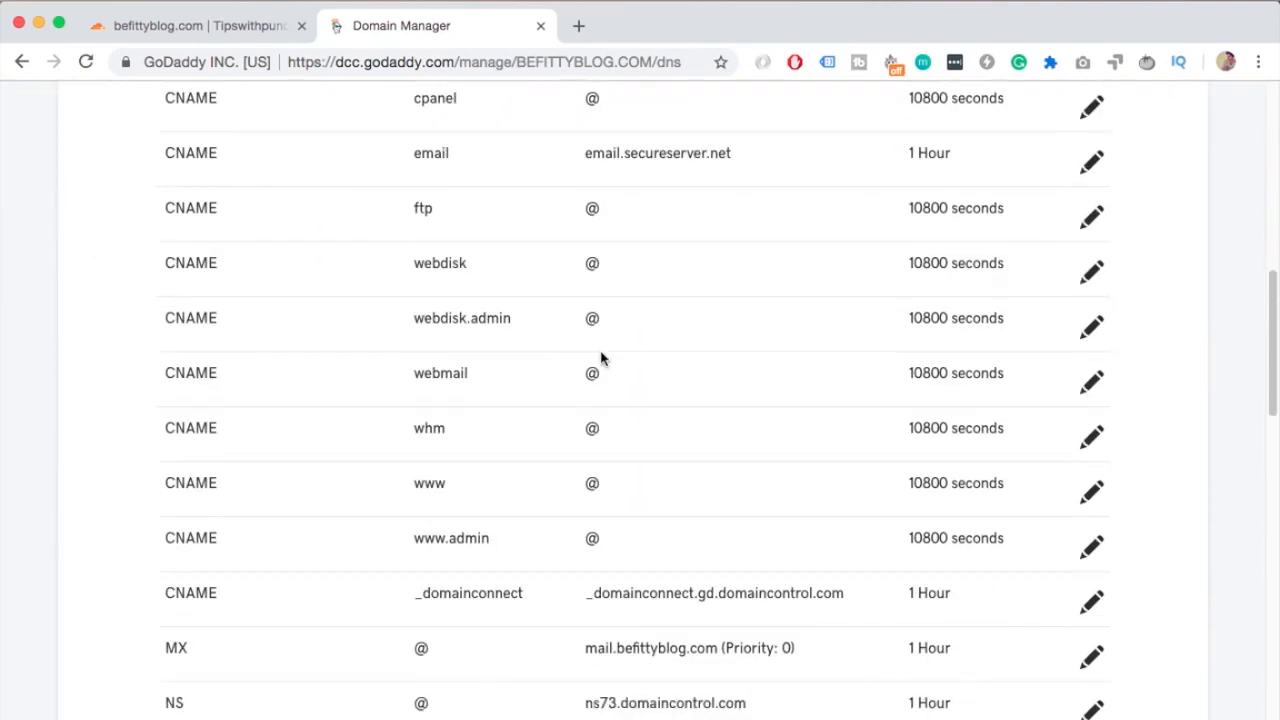
scroll(630, 365, "down", 5)
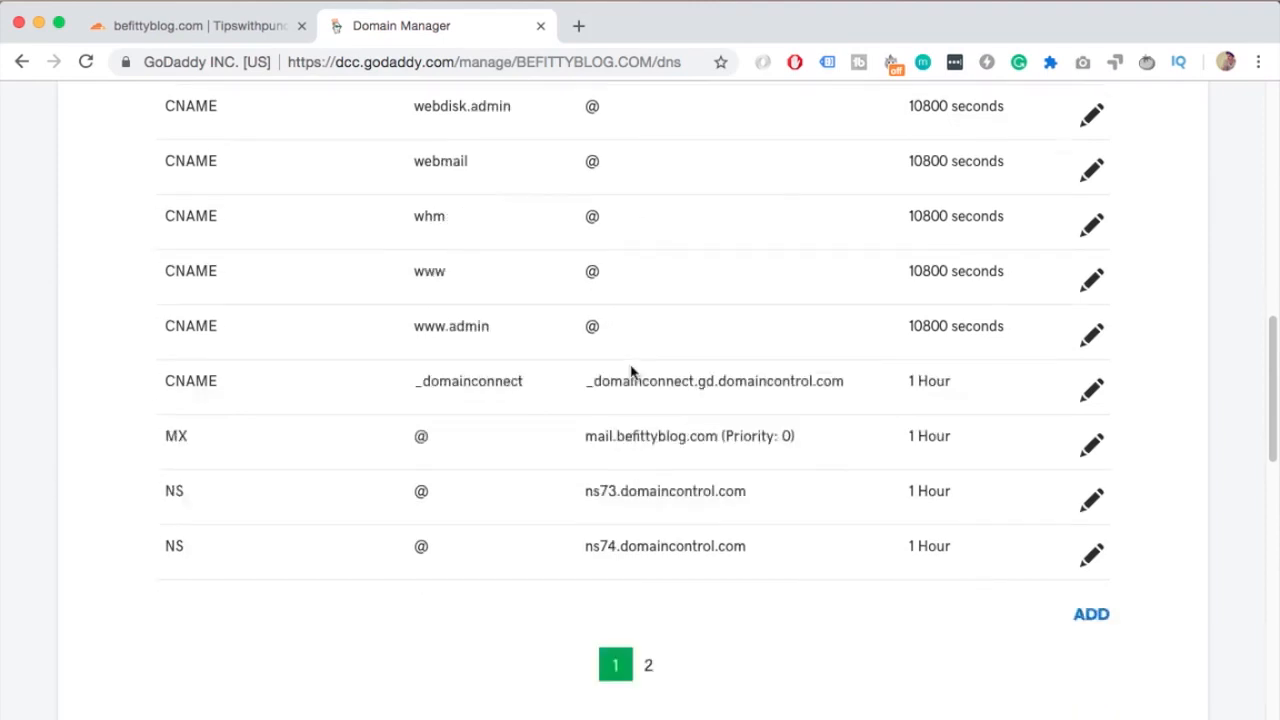
scroll(658, 350, "down", 8)
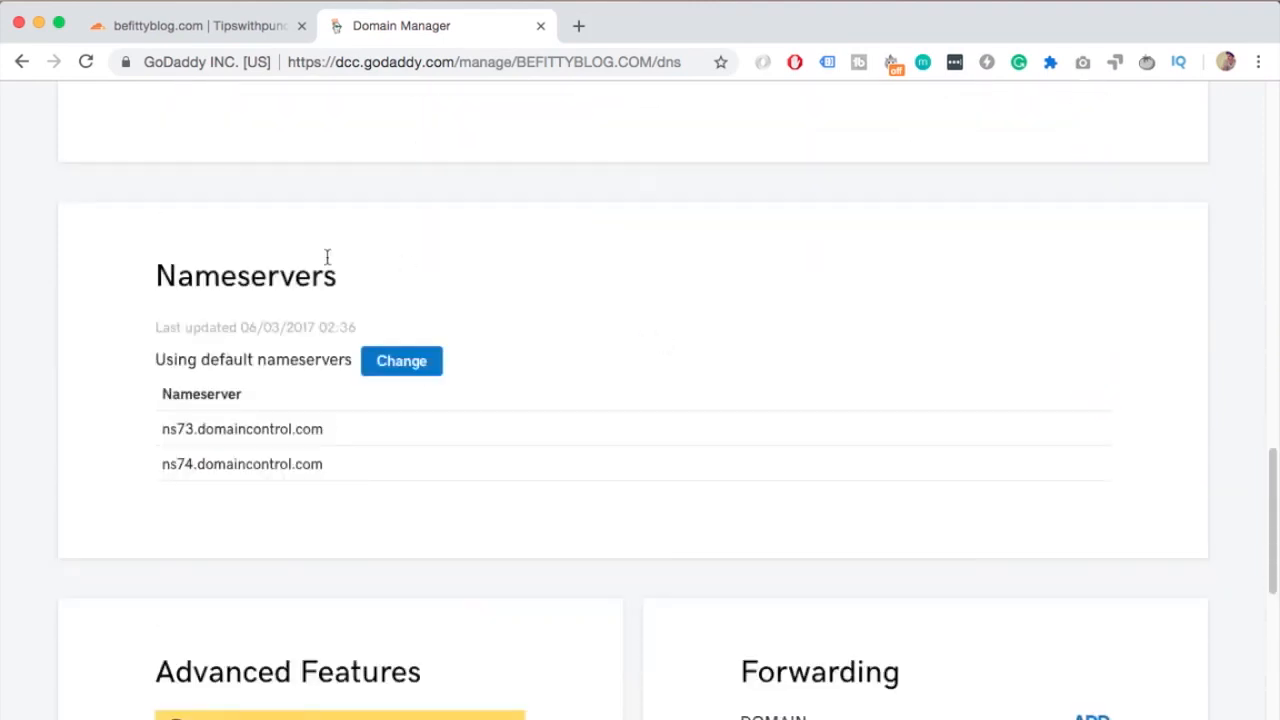
left_click_drag(161, 432, 357, 434)
left_click(357, 434)
scroll(360, 432, "down", 1)
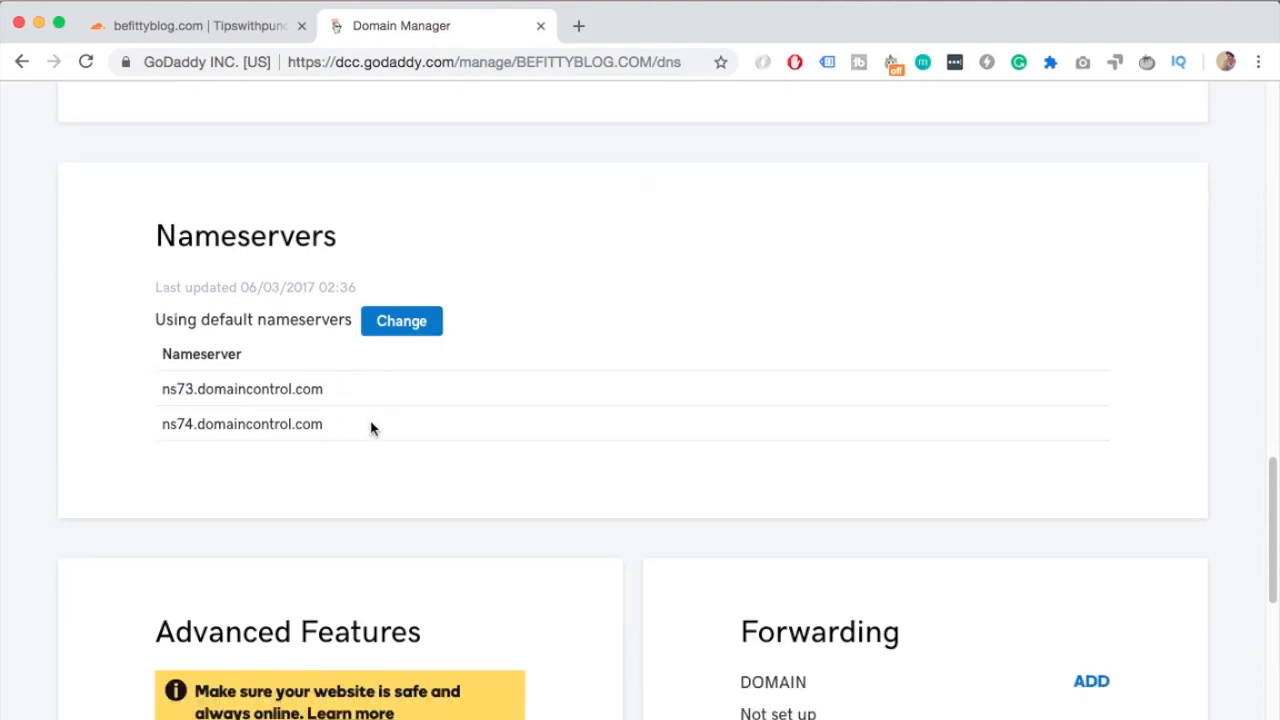
scroll(380, 405, "down", 1)
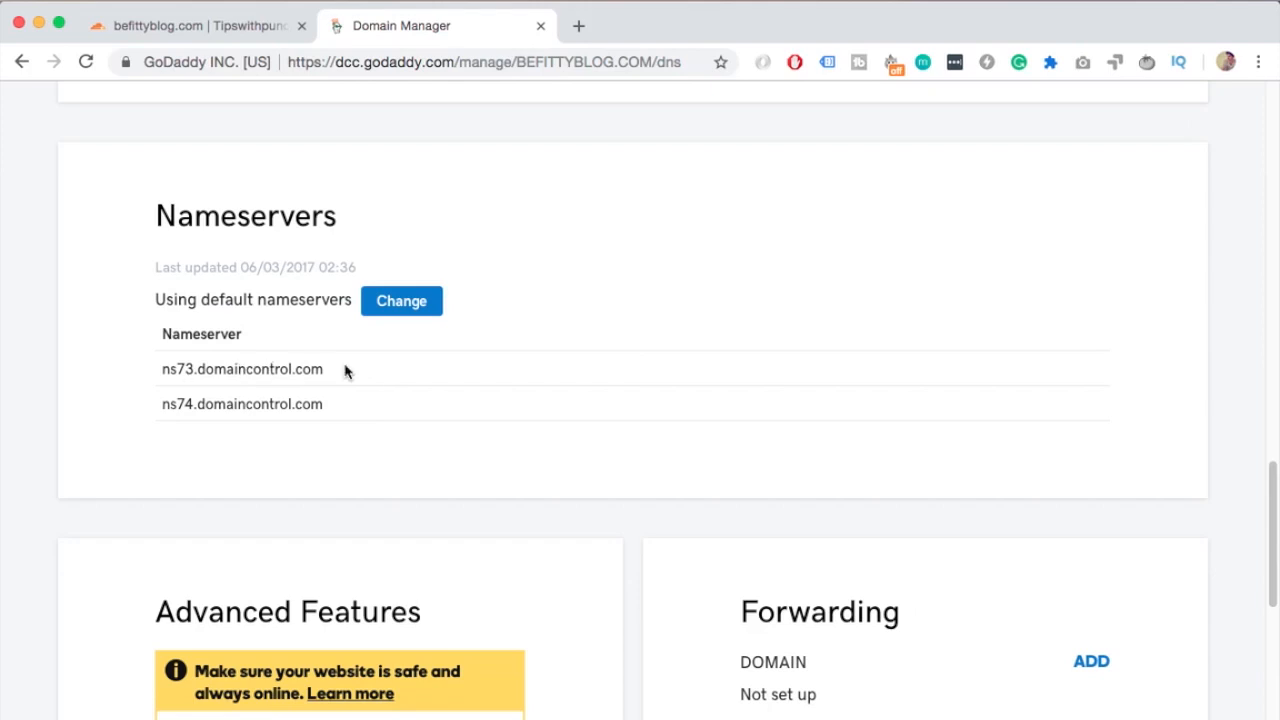
scroll(343, 366, "down", 1)
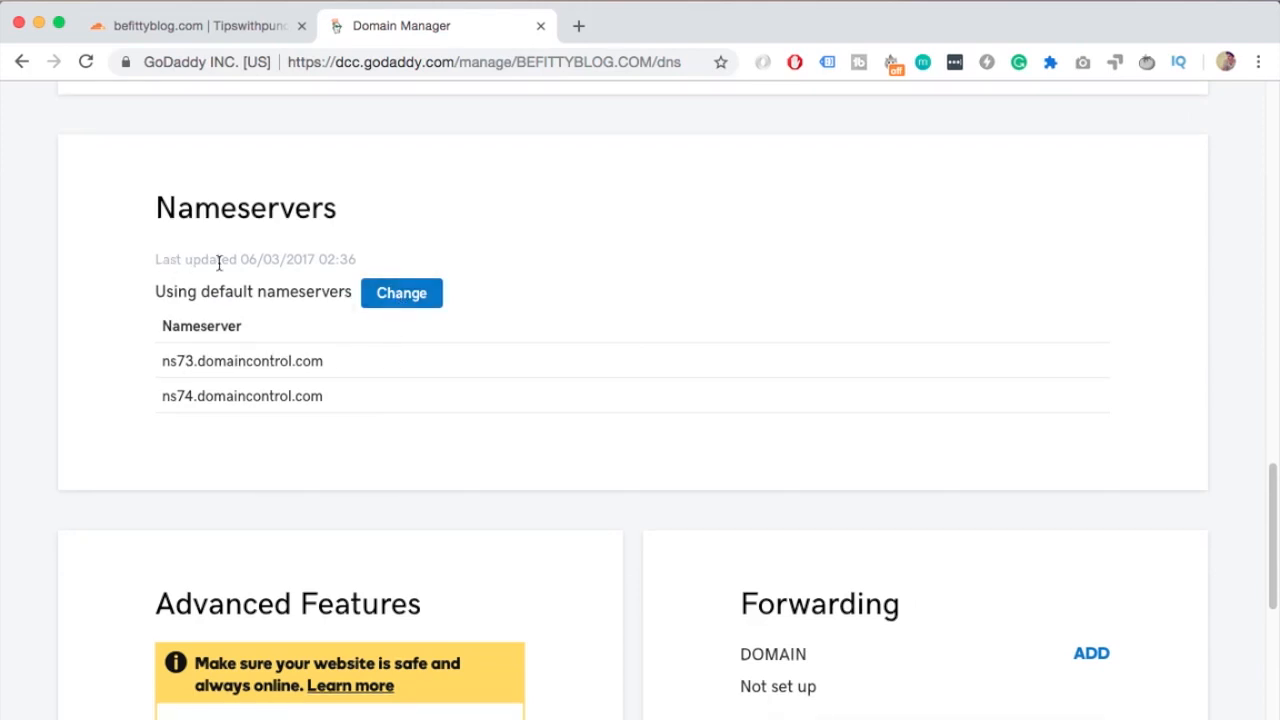
Start changing the nameservers and set the nameserver type to Custom
left_click(400, 306)
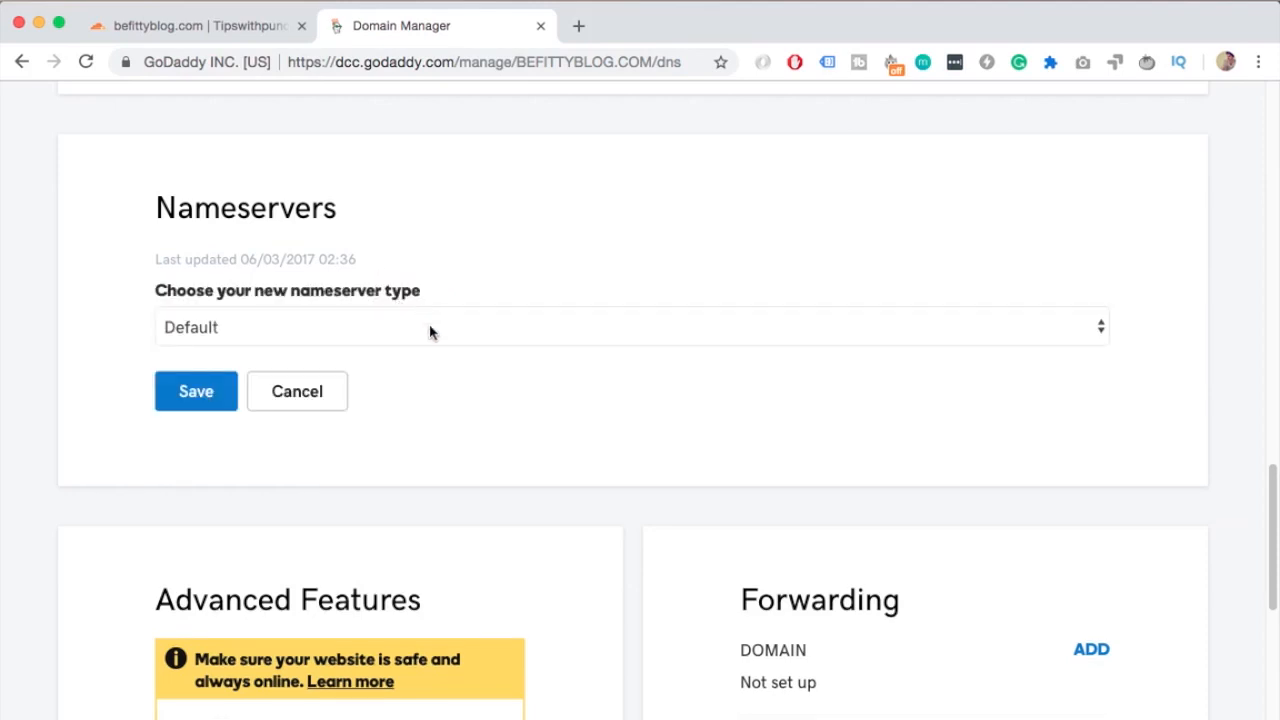
left_click(430, 328)
left_click(429, 346)
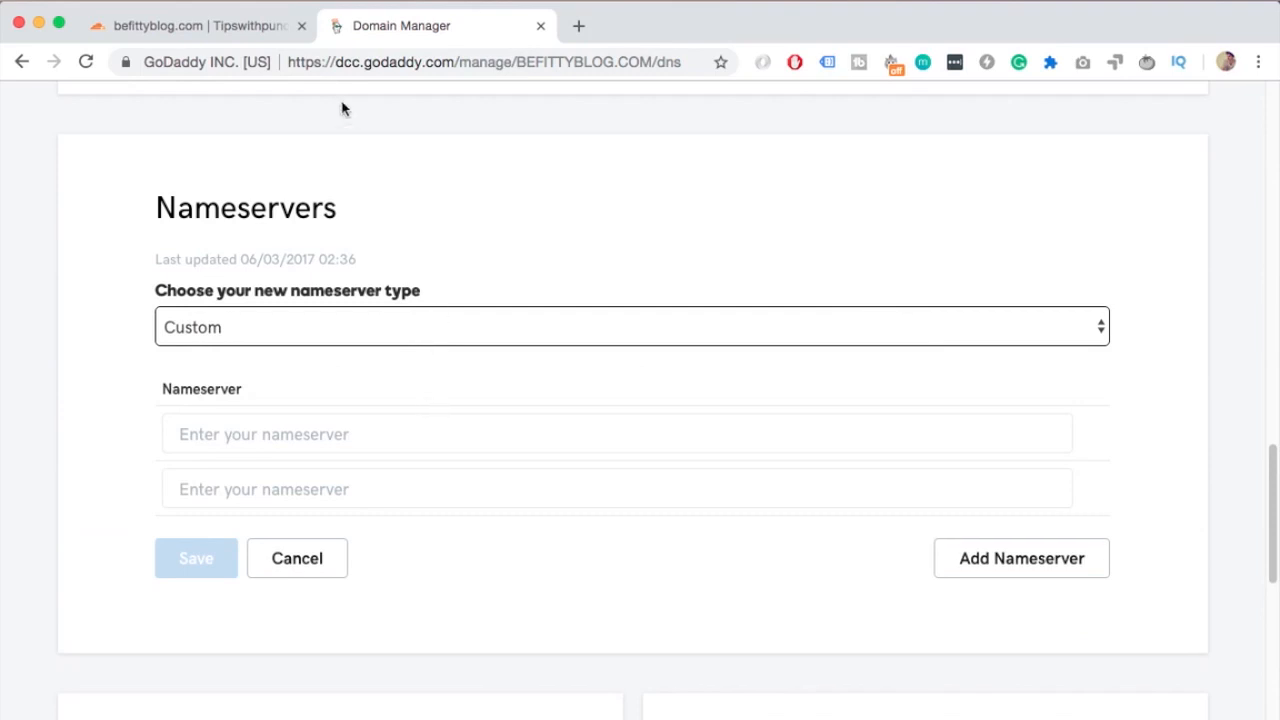
Paste alina.ns.cloudflare.com into the first custom nameserver field
left_click(654, 706)
left_click(467, 88)
left_click_drag(467, 88, 114, 91)
key("super+c")
key("super+Tab")
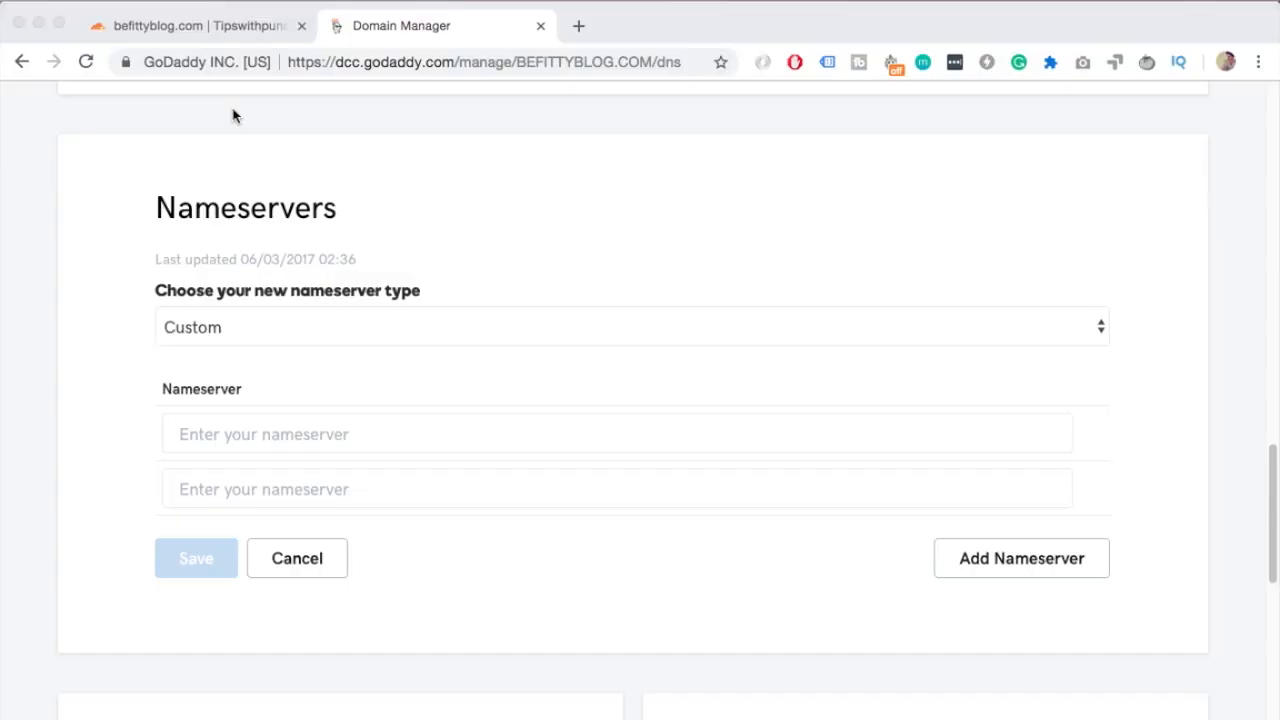
left_click(586, 437)
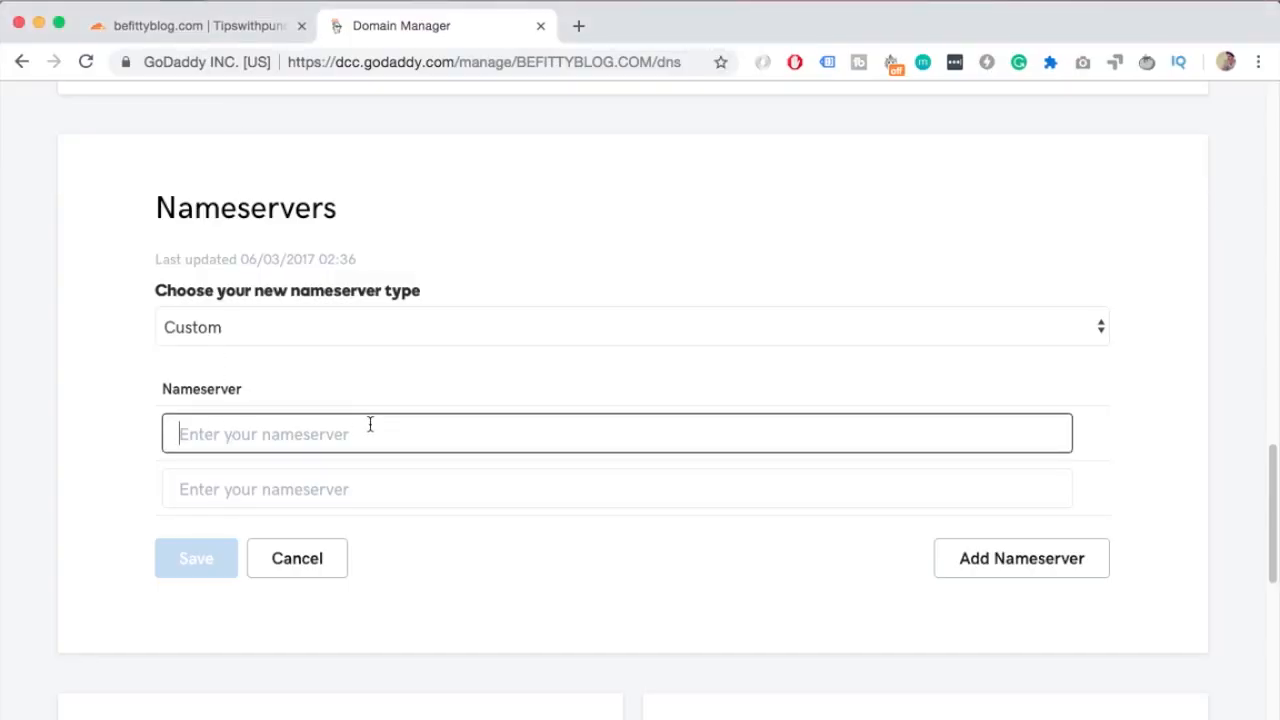
key("super+v")
Copy chuck.ns.cloudflare.com from the Sublime Text note into the second nameserver field and save the nameservers
key("super+Tab")
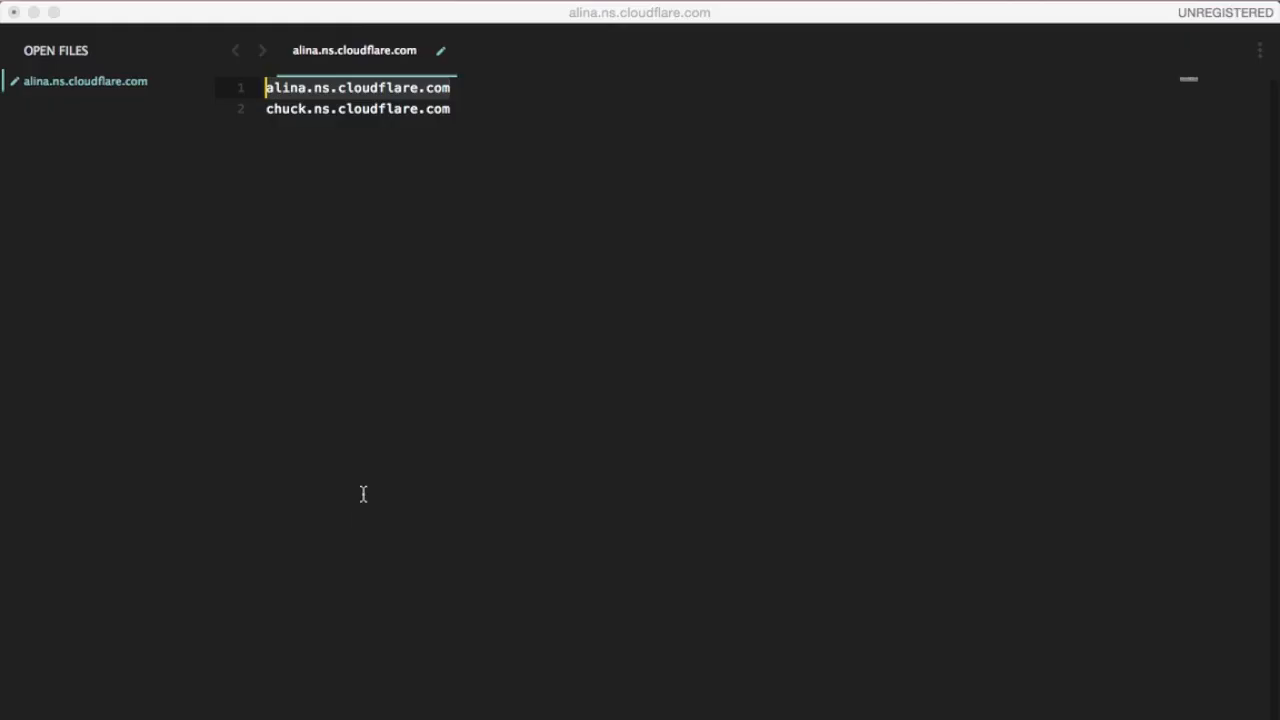
left_click(455, 108)
left_click_drag(514, 116, 209, 106)
key("super+c")
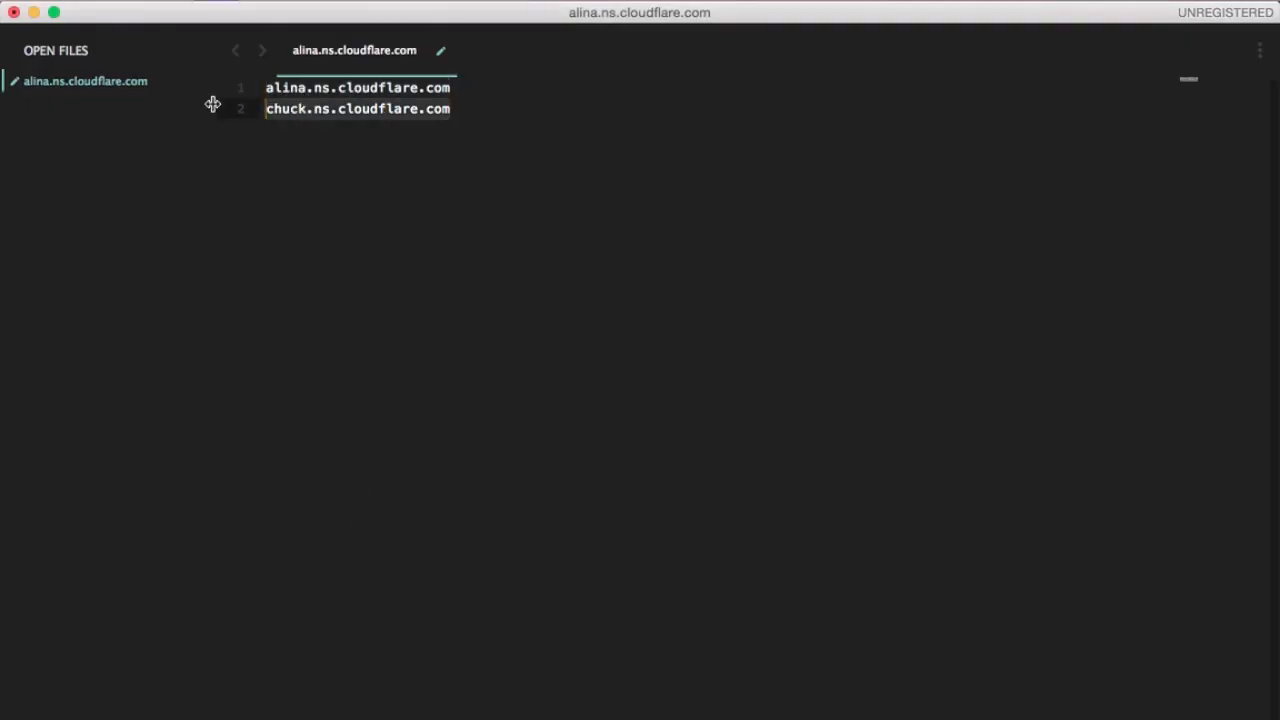
key("super+Tab")
key("Tab")
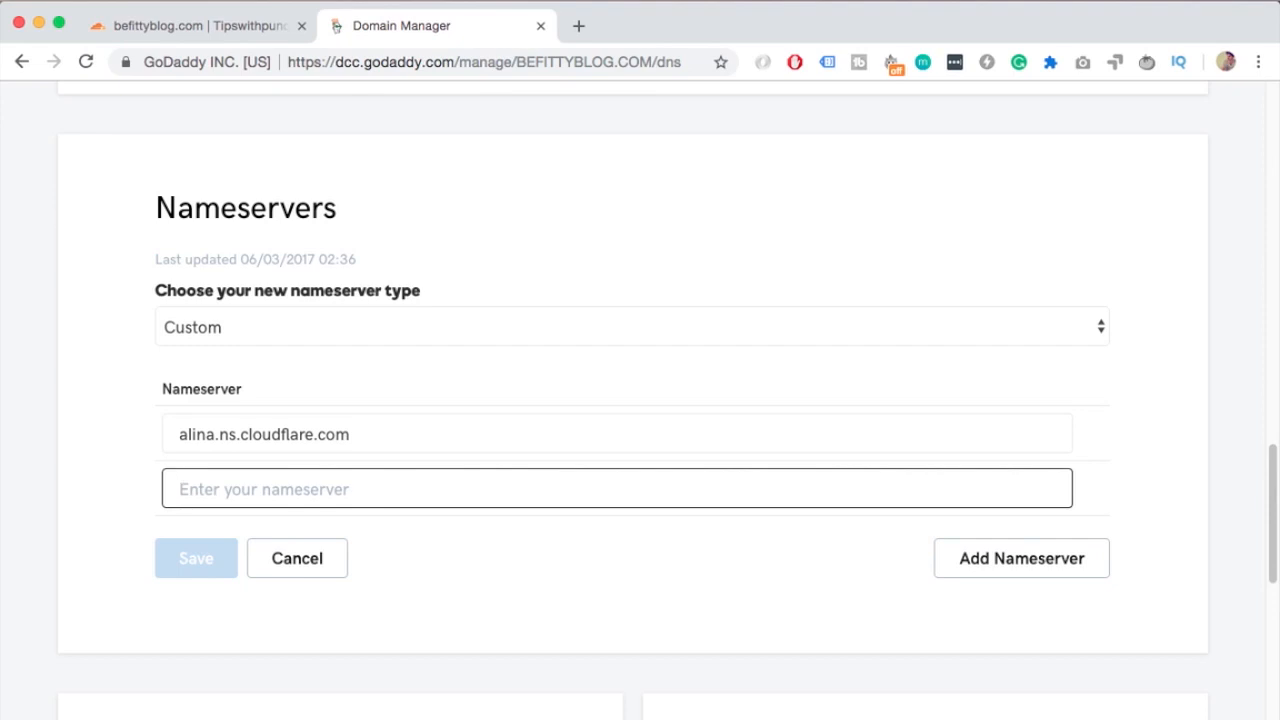
key("super+v")
left_click(197, 558)
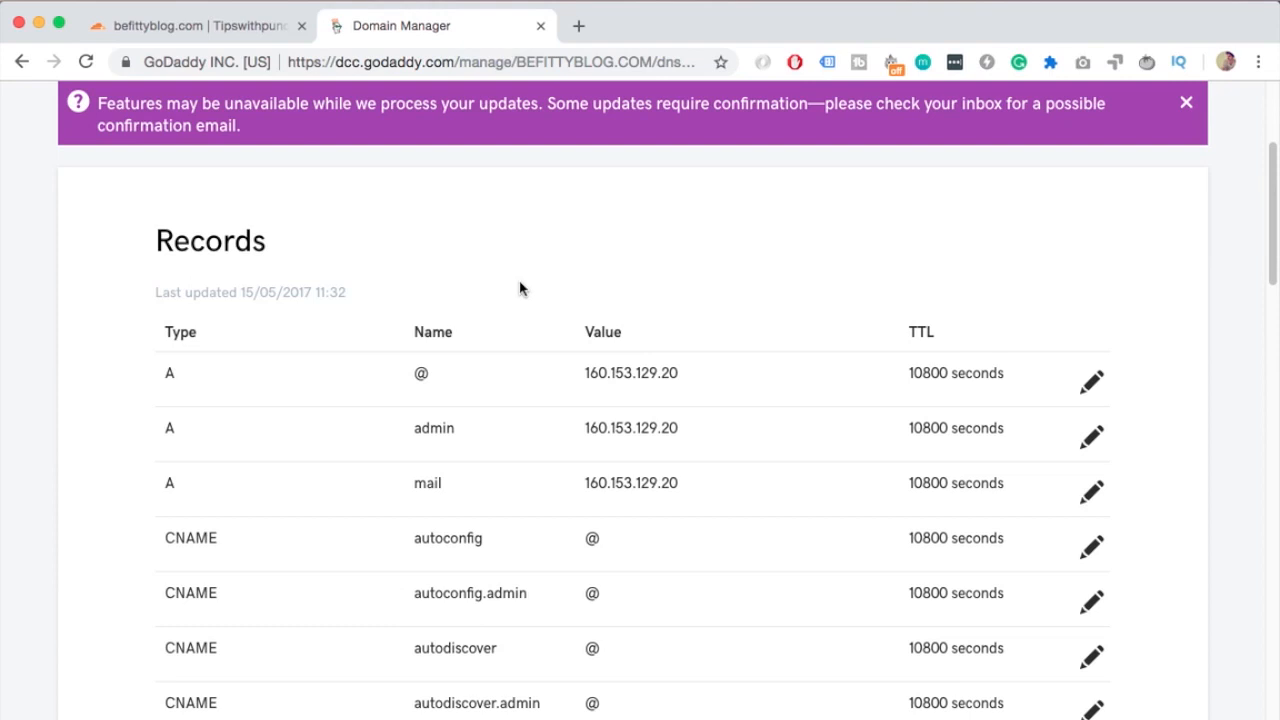
Review the saved custom nameservers alongside the NS records listed in DNS management
scroll(509, 309, "down", 11)
scroll(507, 305, "down", 5)
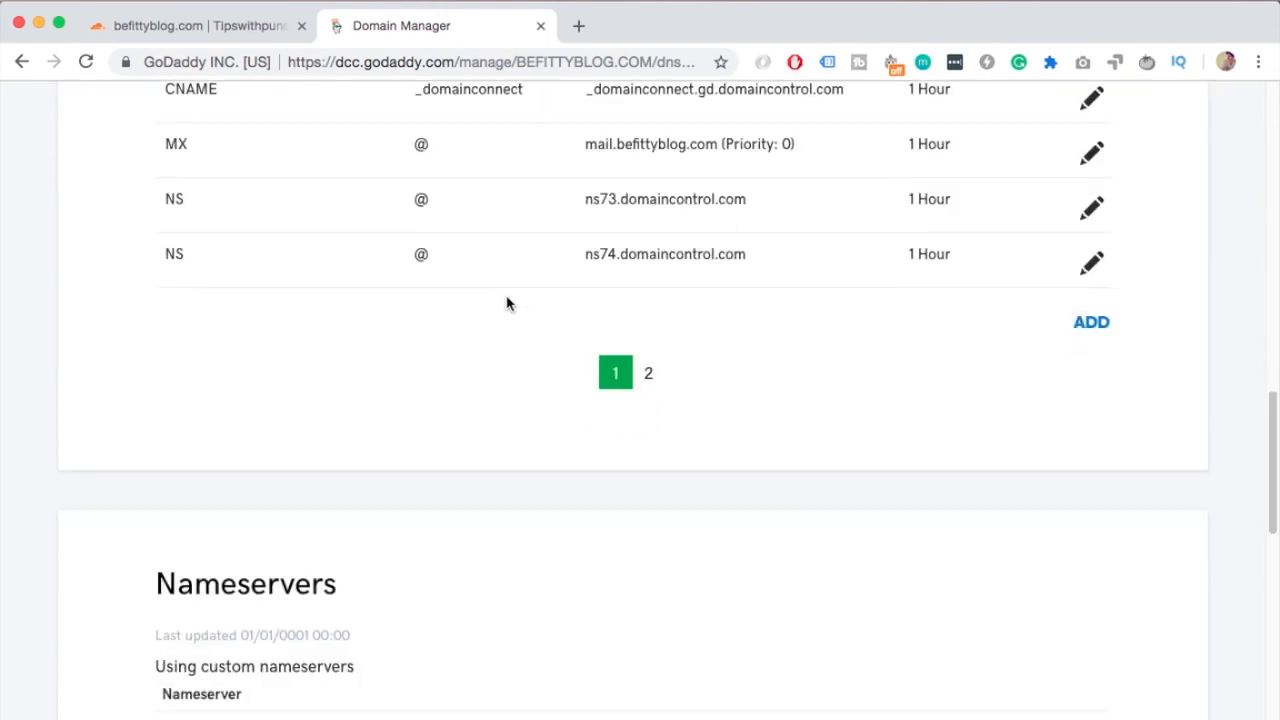
left_click_drag(166, 553, 331, 545)
scroll(336, 484, "up", 1)
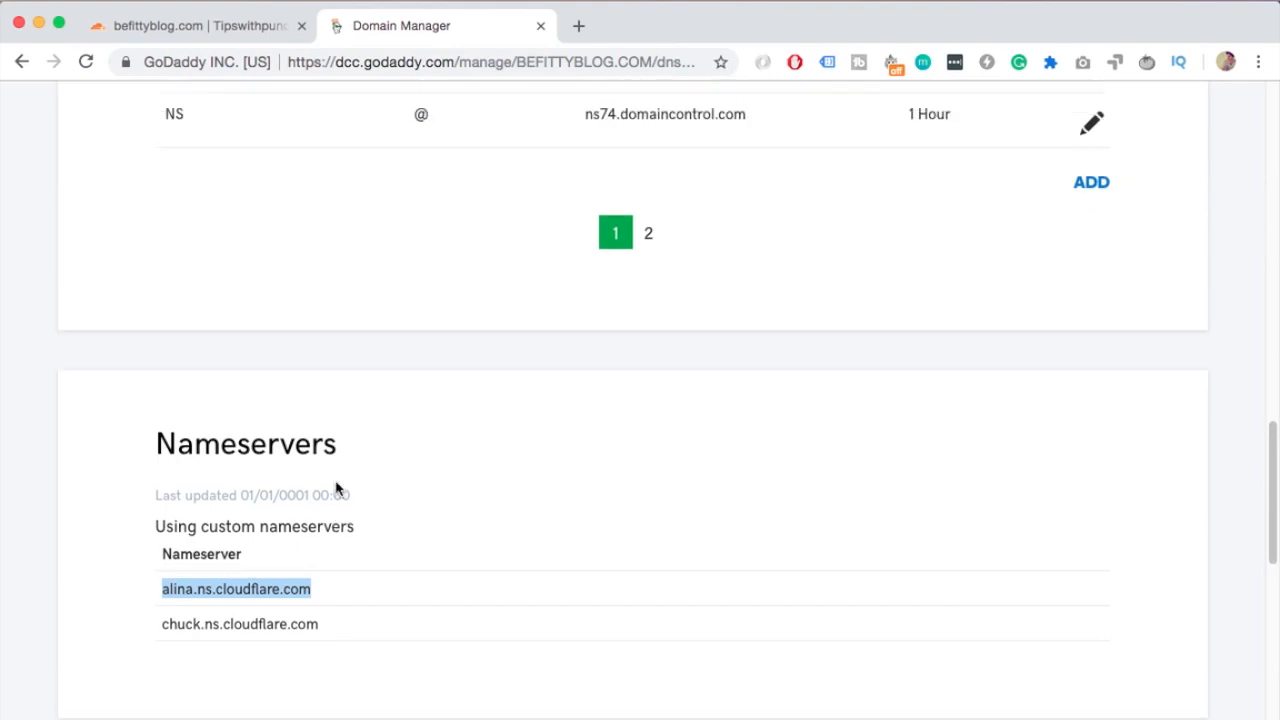
scroll(338, 482, "up", 5)
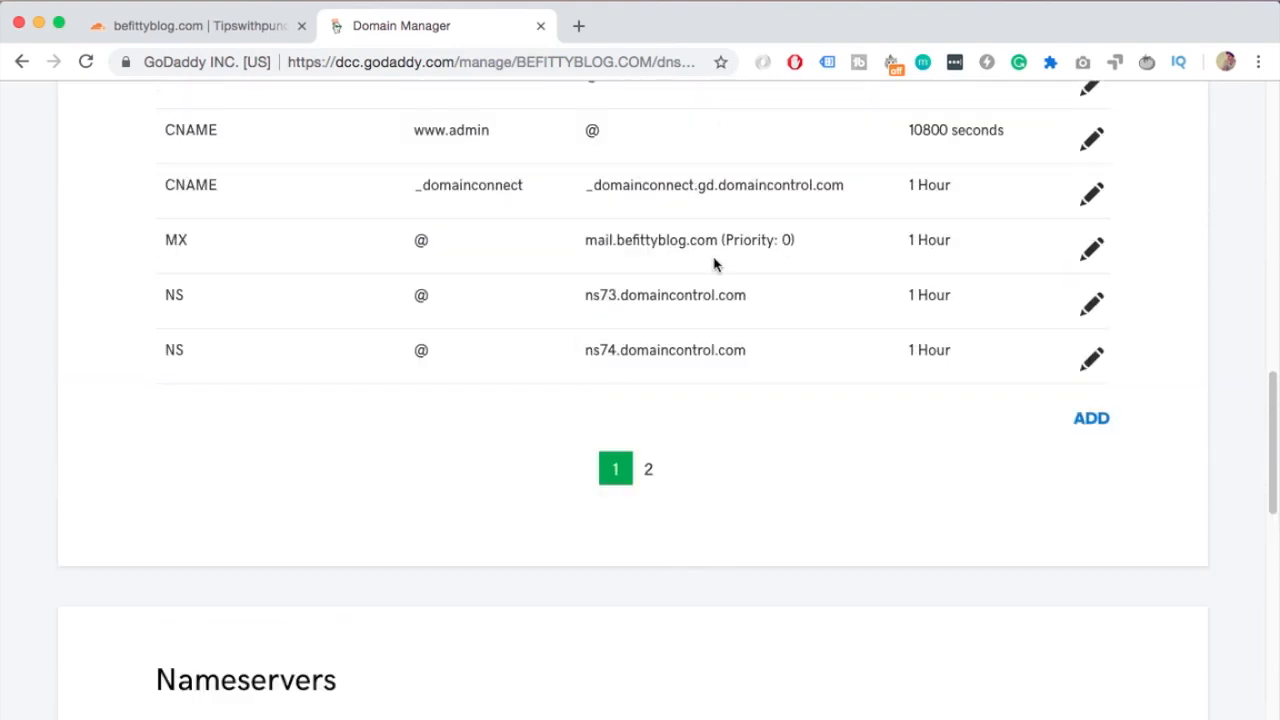
left_click_drag(587, 296, 748, 296)
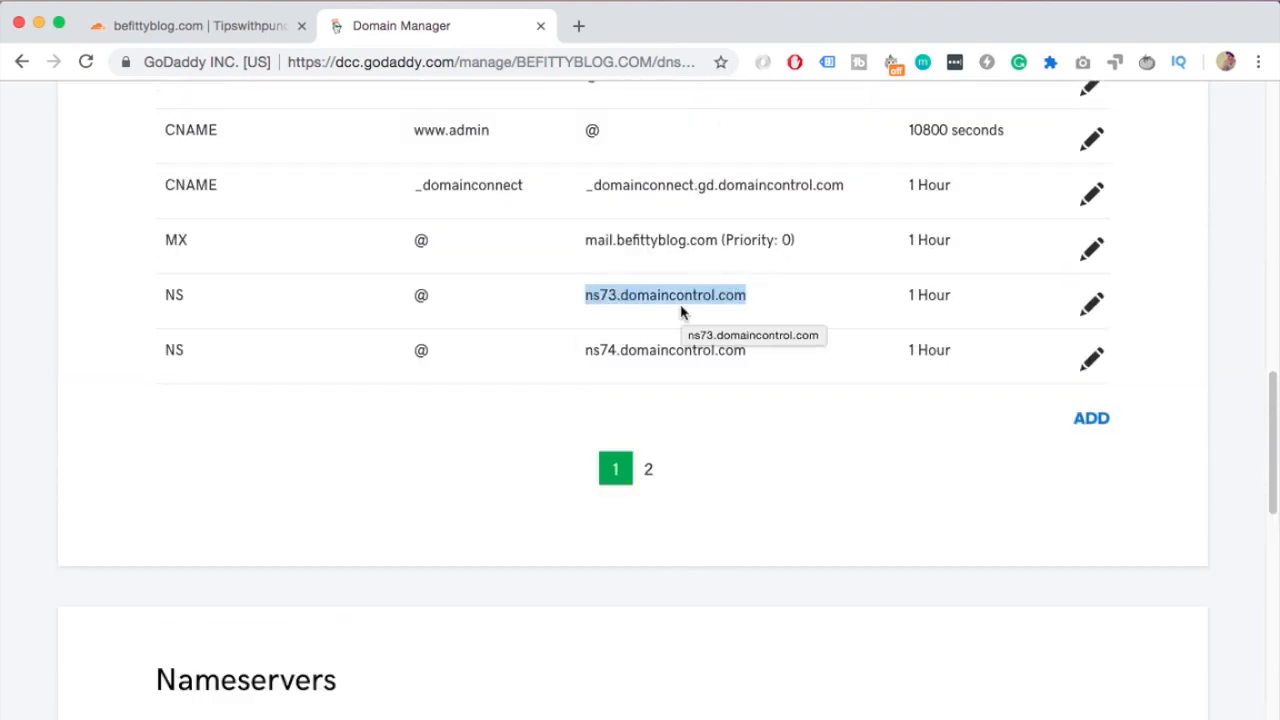
left_click(626, 353)
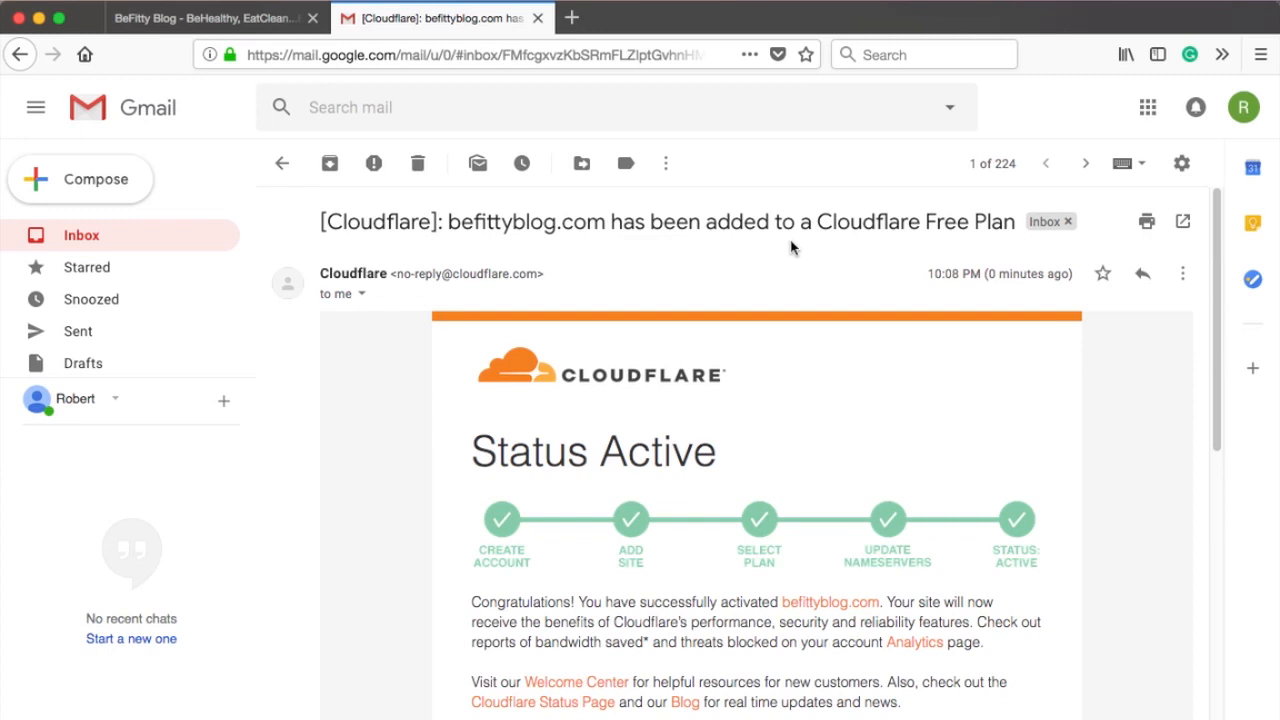
Return to the Cloudflare tab and recheck the nameservers for befittyblog.com, reviewing the overview status
scroll(760, 401, "down", 5)
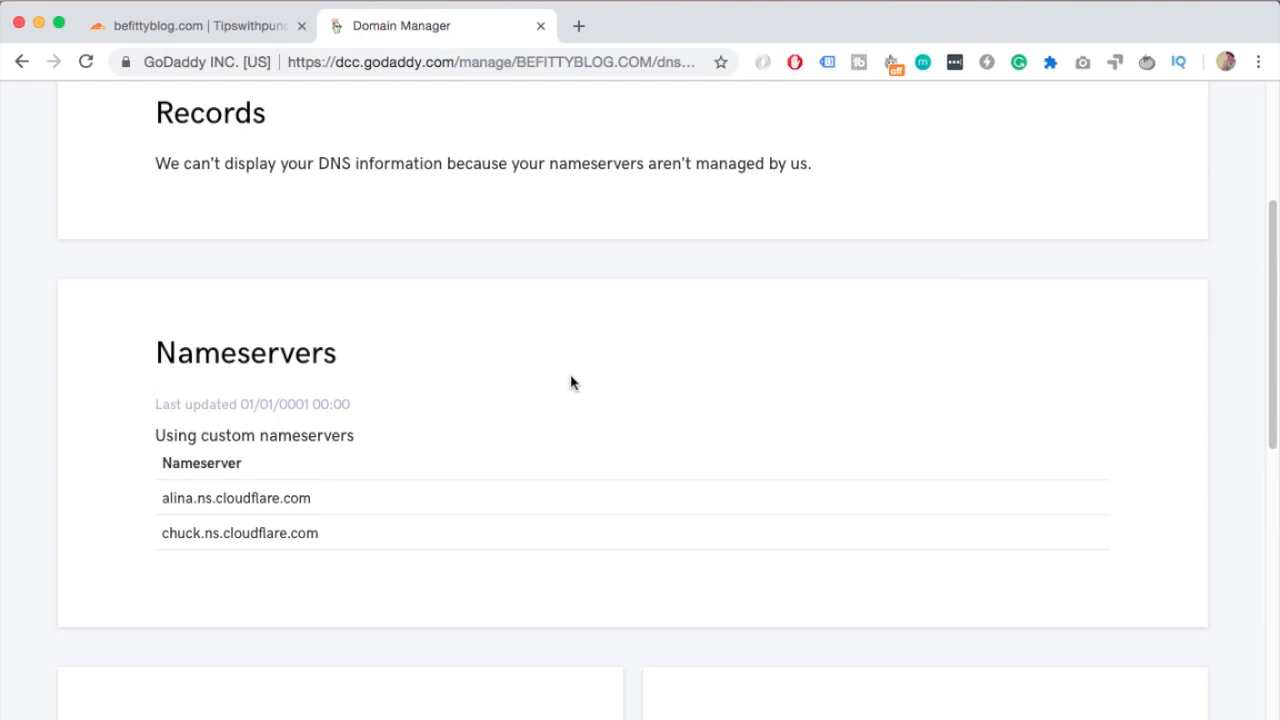
scroll(572, 383, "down", 1)
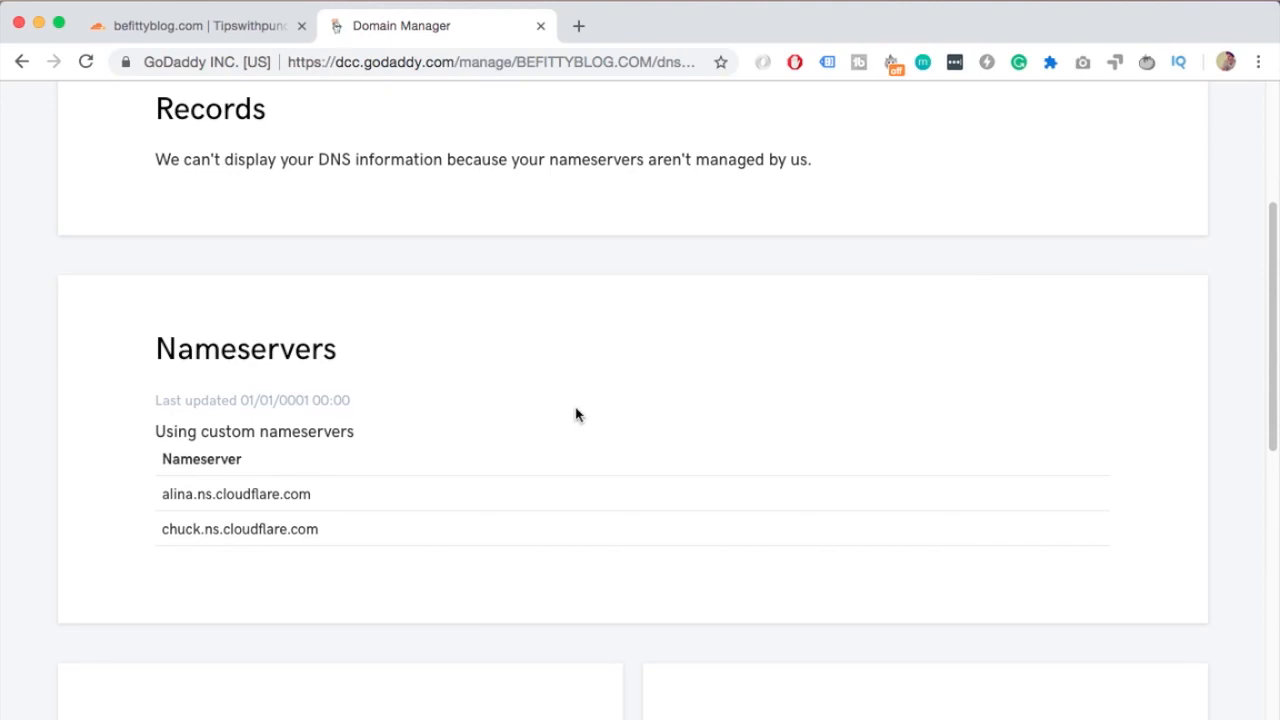
key("ctrl+shift+Tab")
scroll(511, 380, "down", 5)
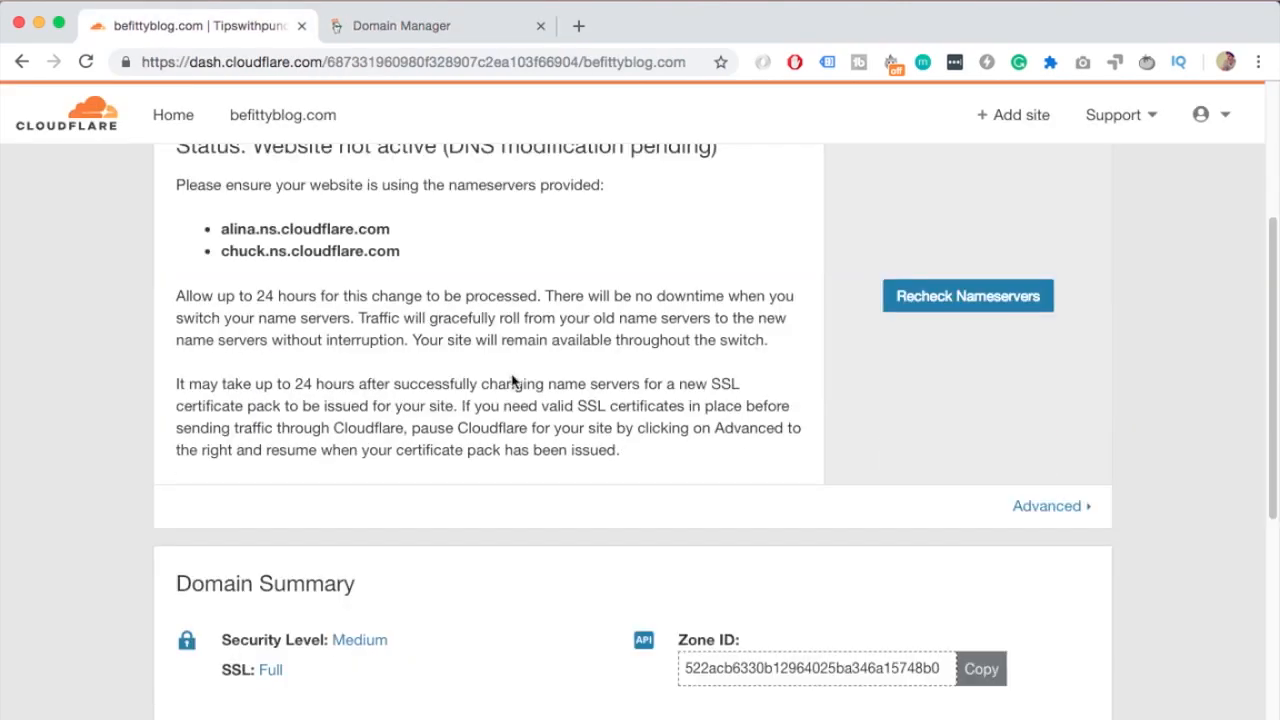
left_click(922, 308)
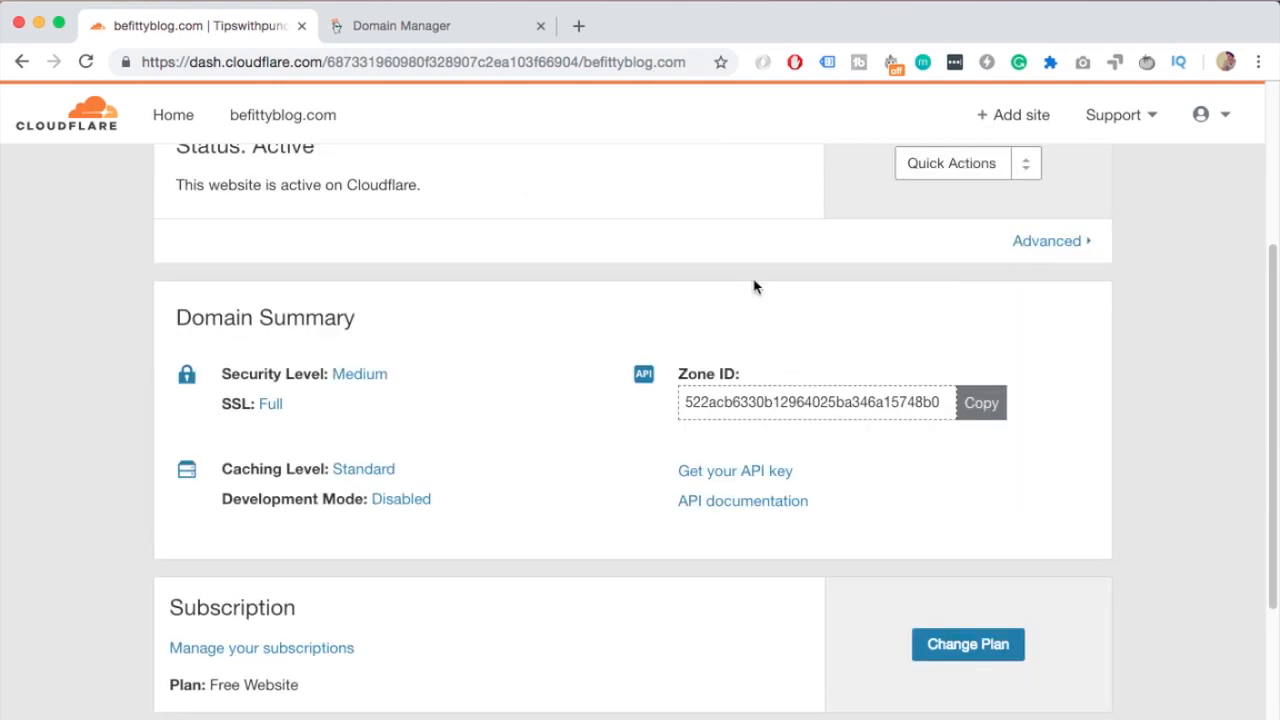
scroll(754, 287, "up", 3)
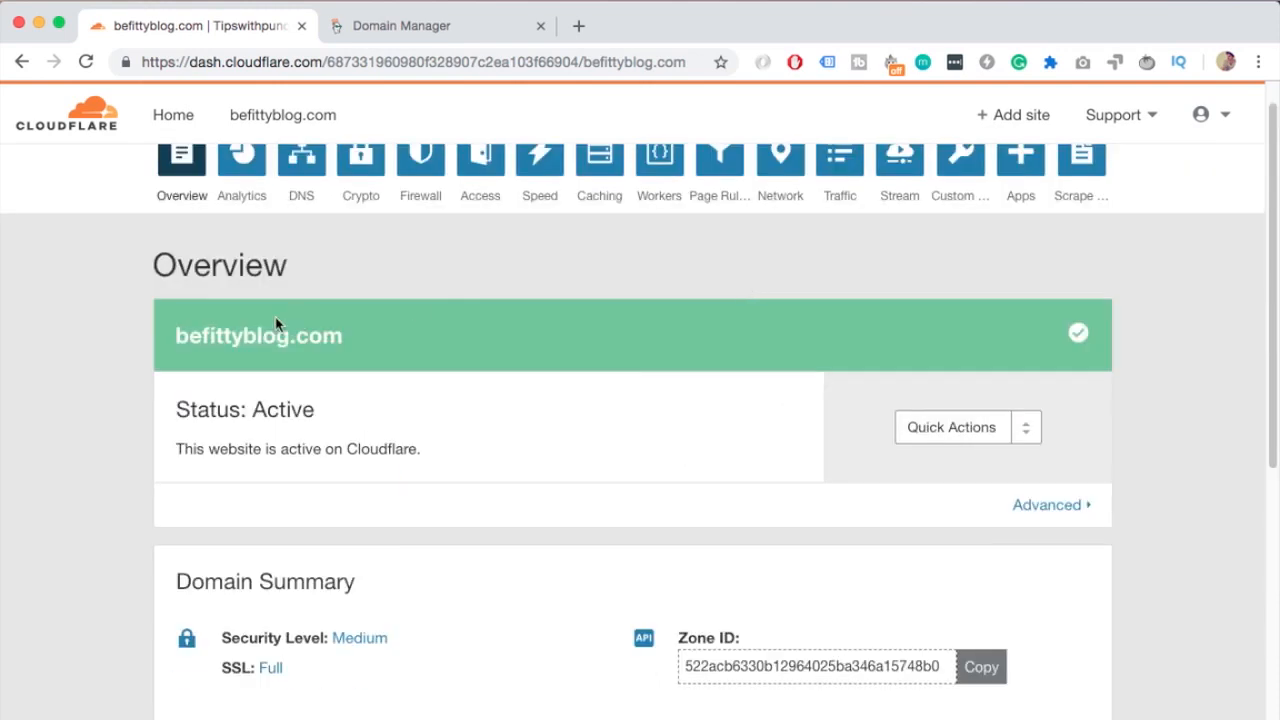
scroll(268, 332, "up", 1)
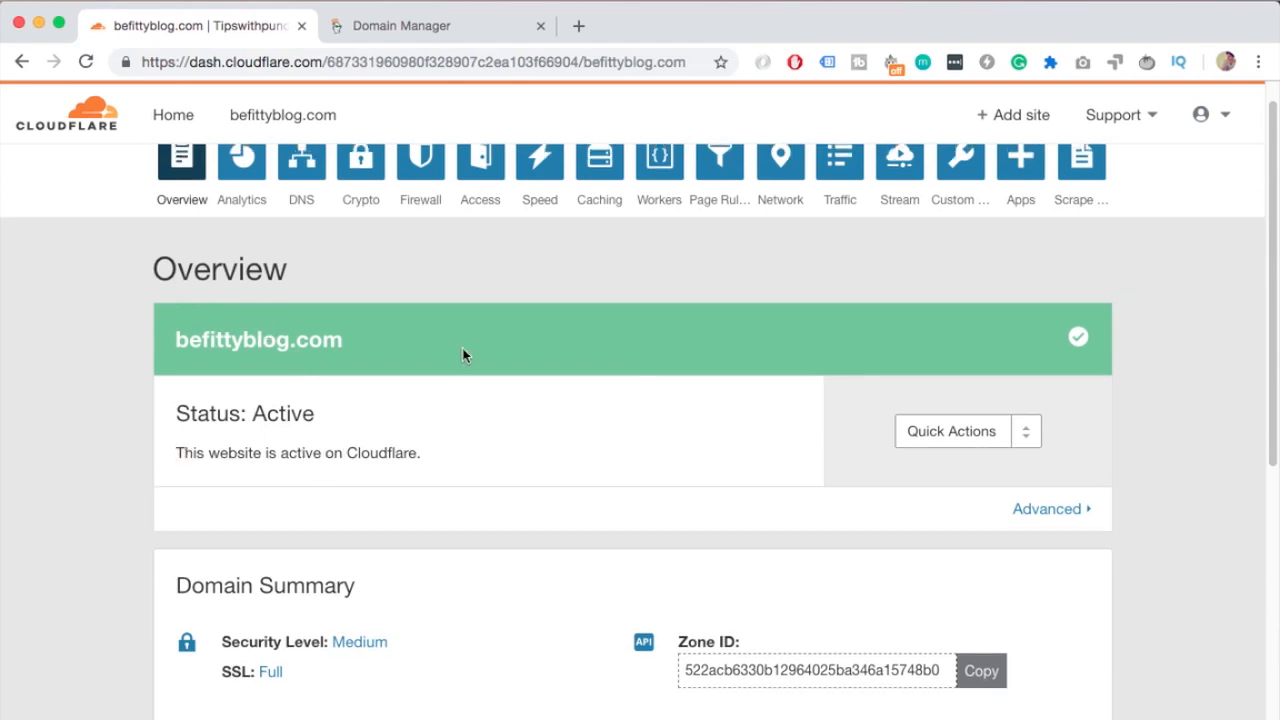
scroll(463, 357, "down", 1)
scroll(463, 355, "down", 1)
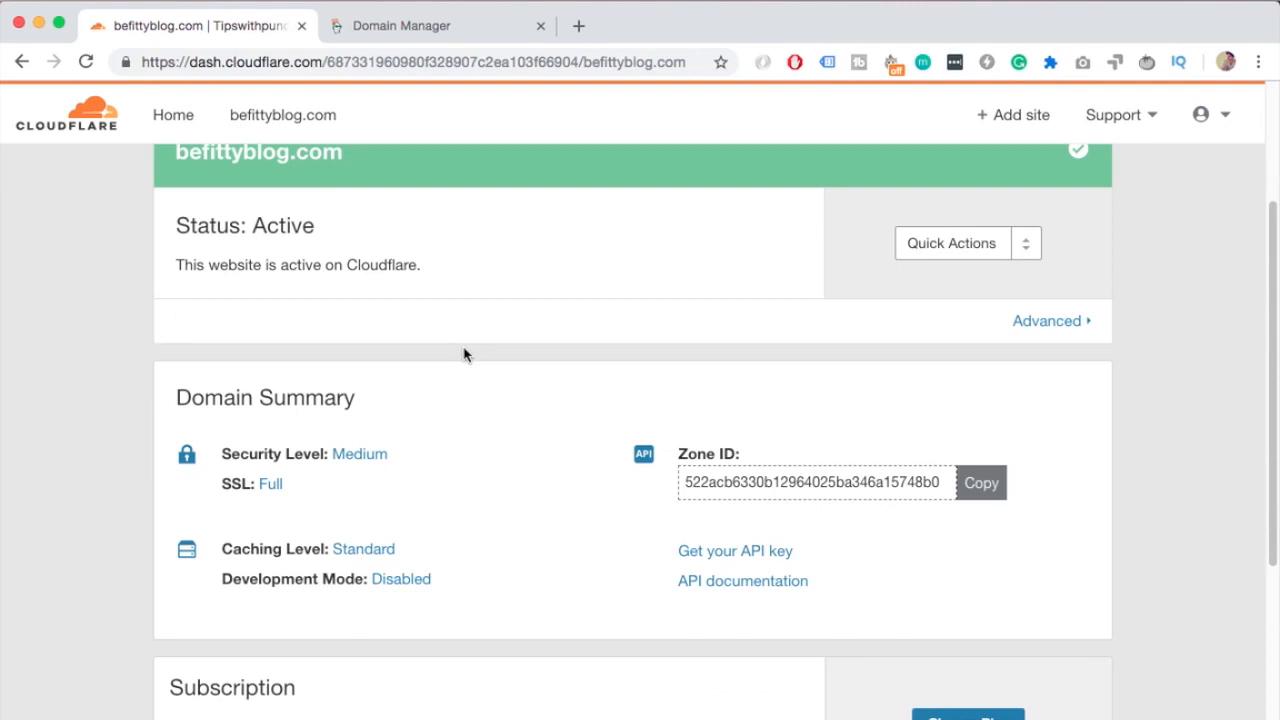
scroll(463, 355, "down", 1)
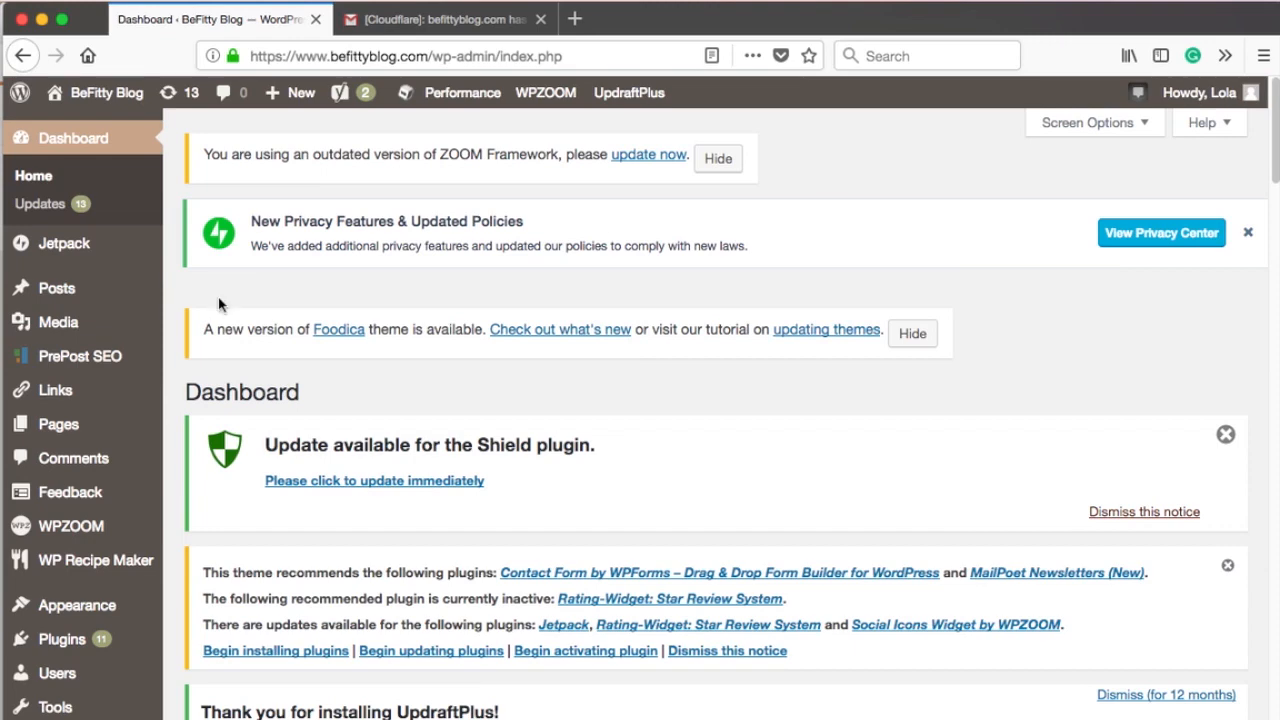
In the WordPress admin, open Add Plugins and search for cloudflare
mouse_move(86, 568)
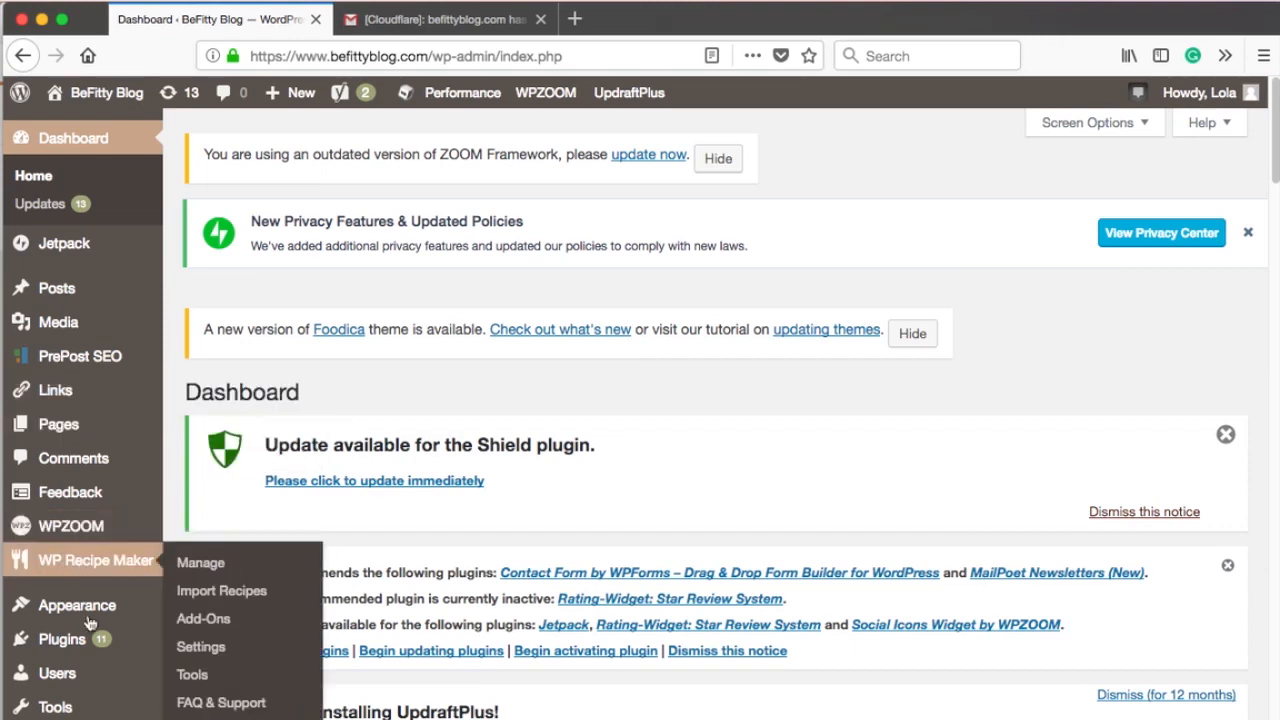
mouse_move(80, 640)
left_click(220, 677)
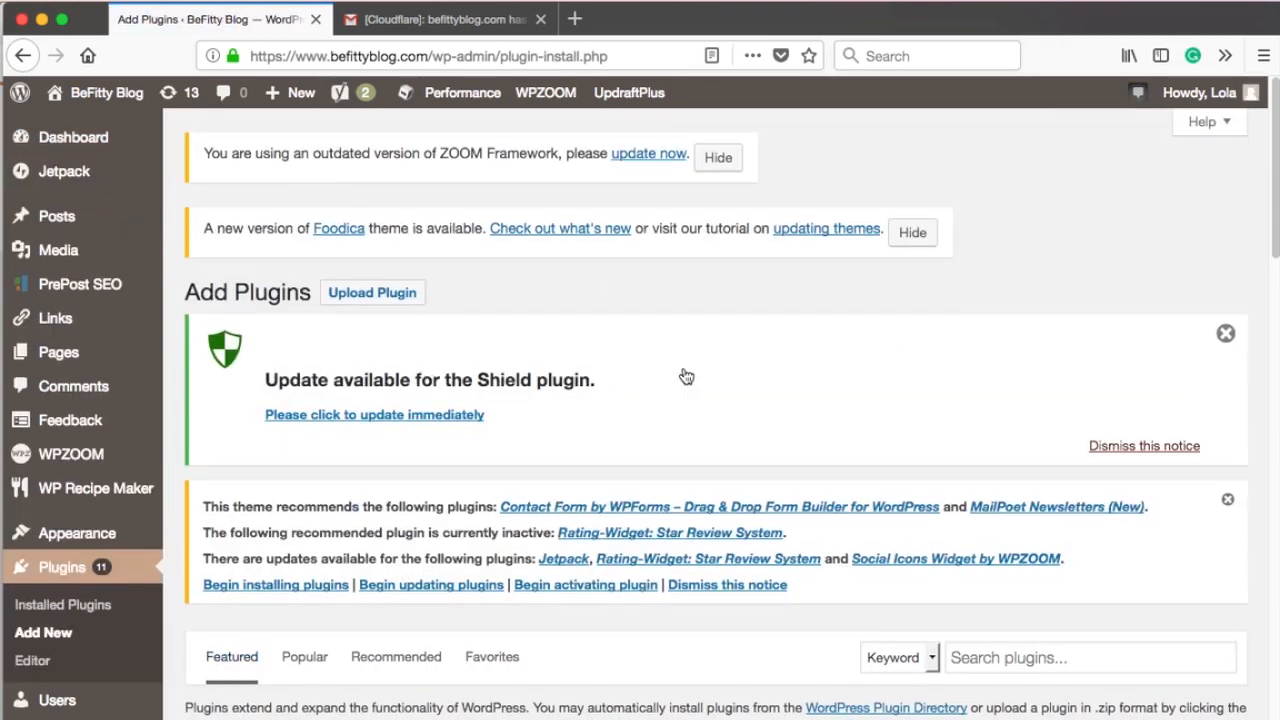
scroll(686, 374, "down", 3)
left_click(1003, 498)
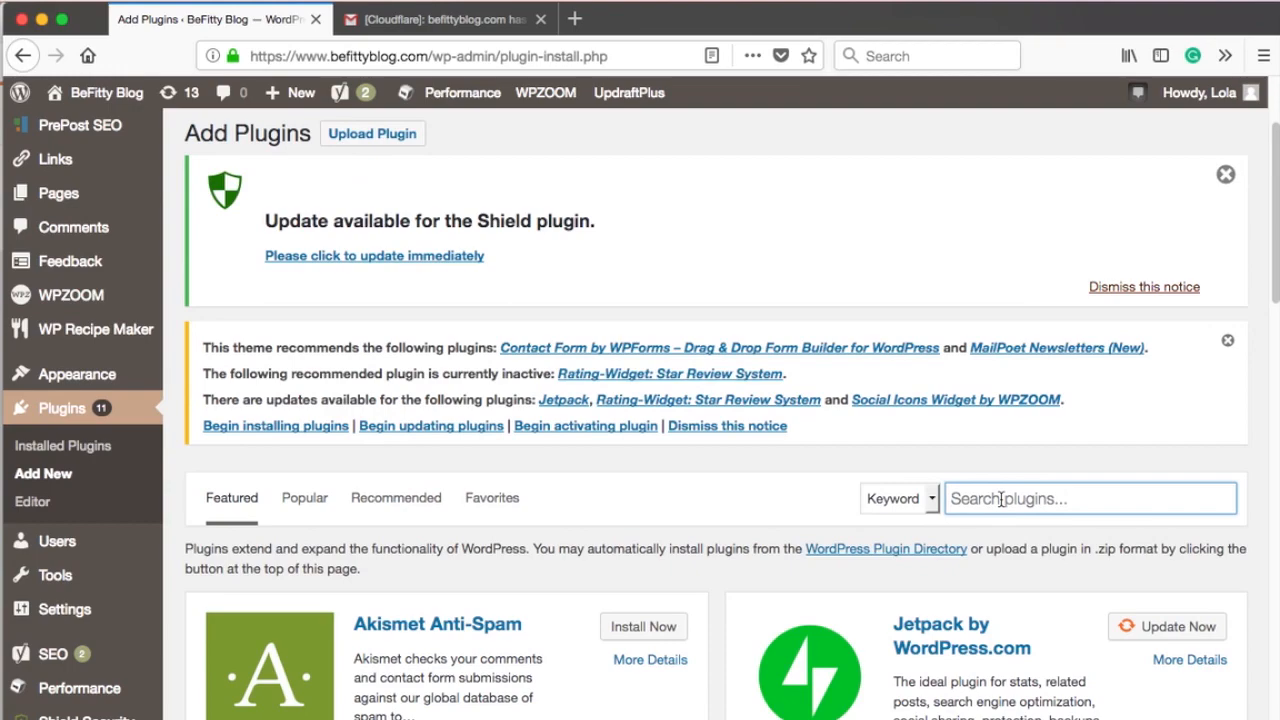
type("cloudflare")
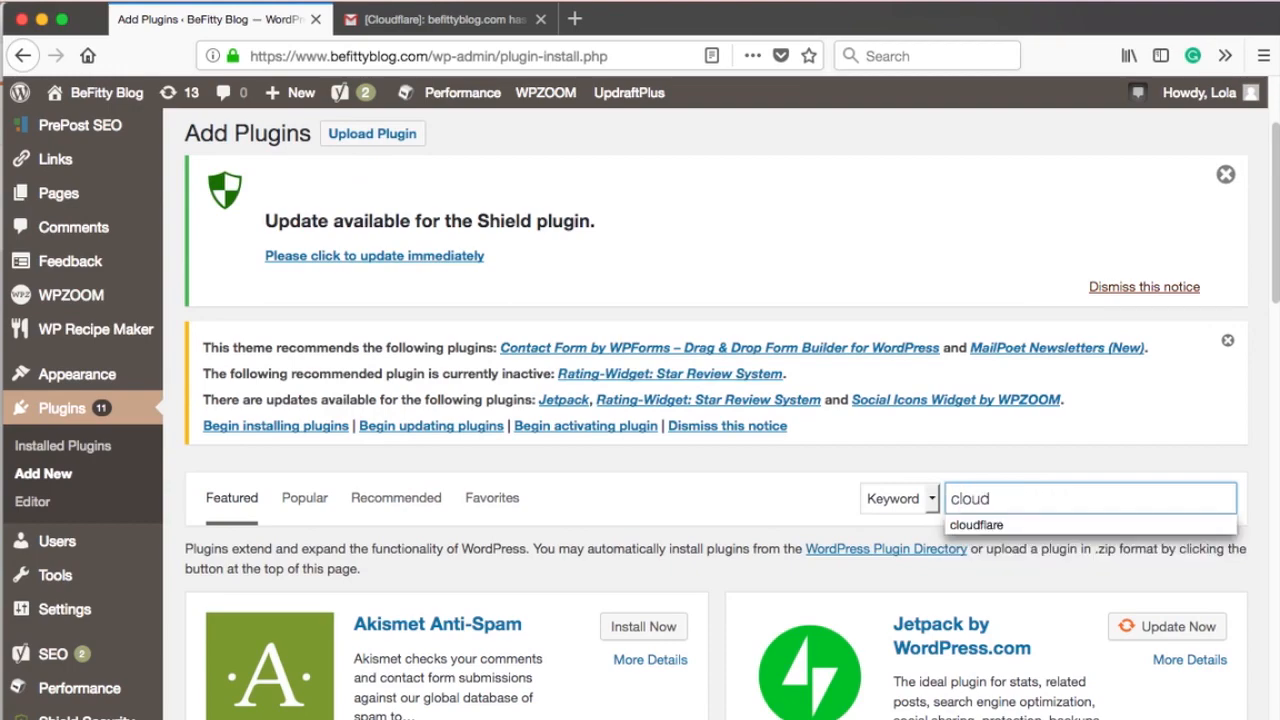
left_click(1114, 552)
Install and activate the CloudFlare Flexible SSL plugin
scroll(1114, 545, "up", 3)
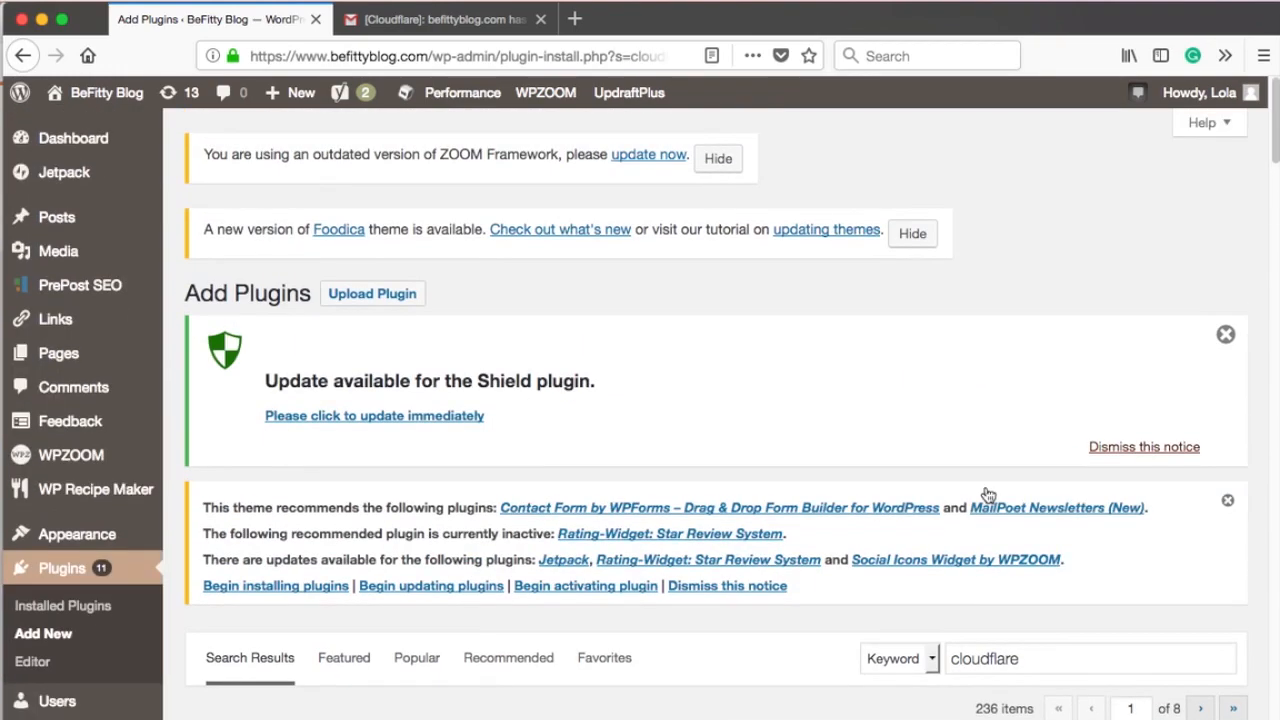
scroll(988, 494, "down", 8)
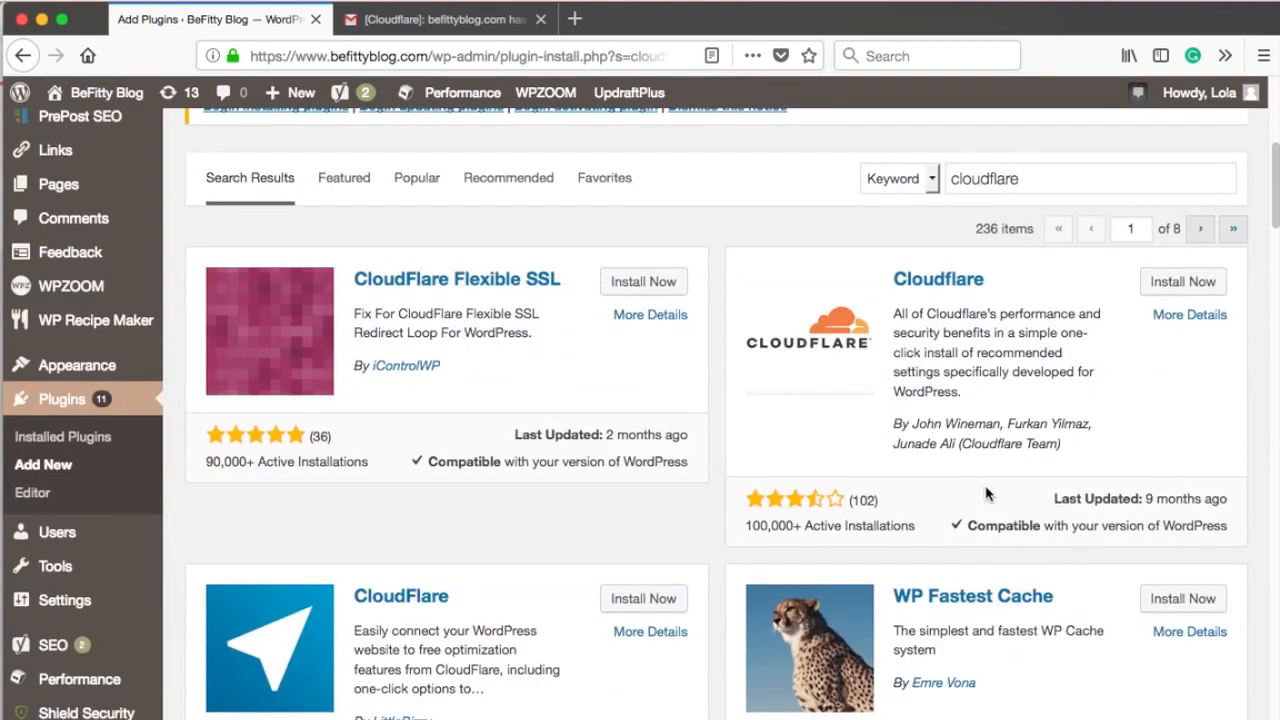
left_click(636, 286)
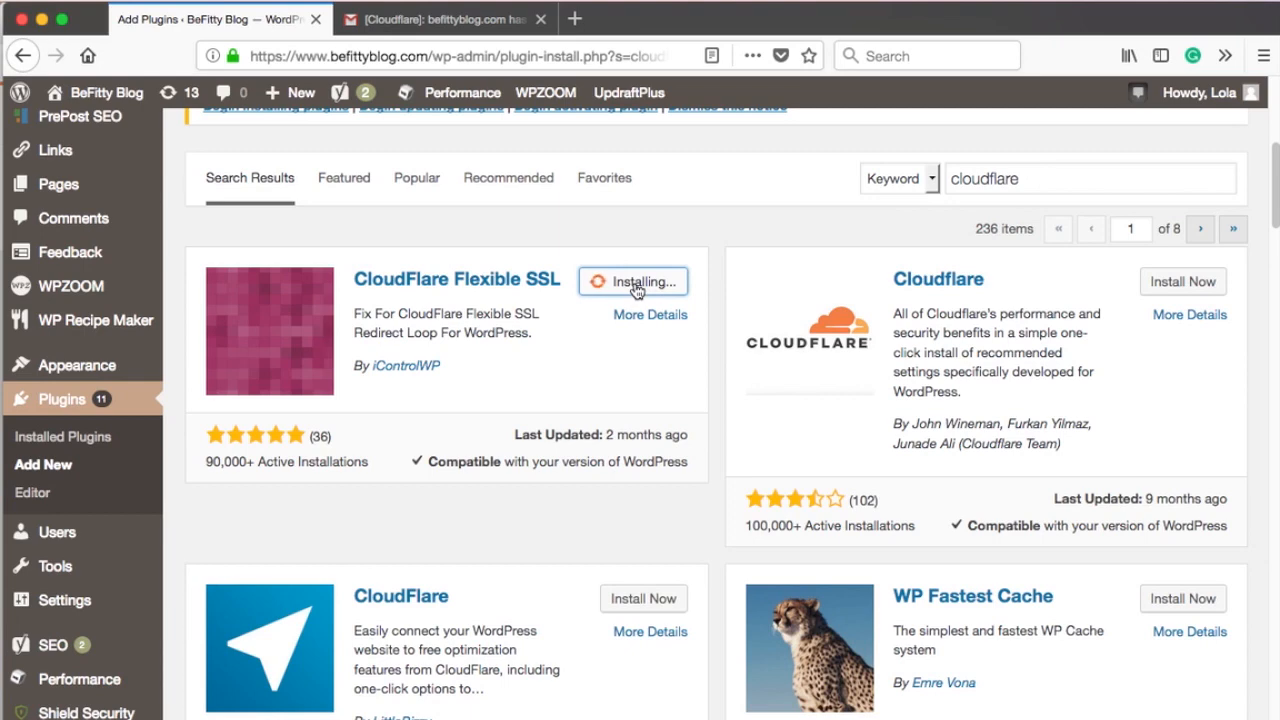
left_click(645, 289)
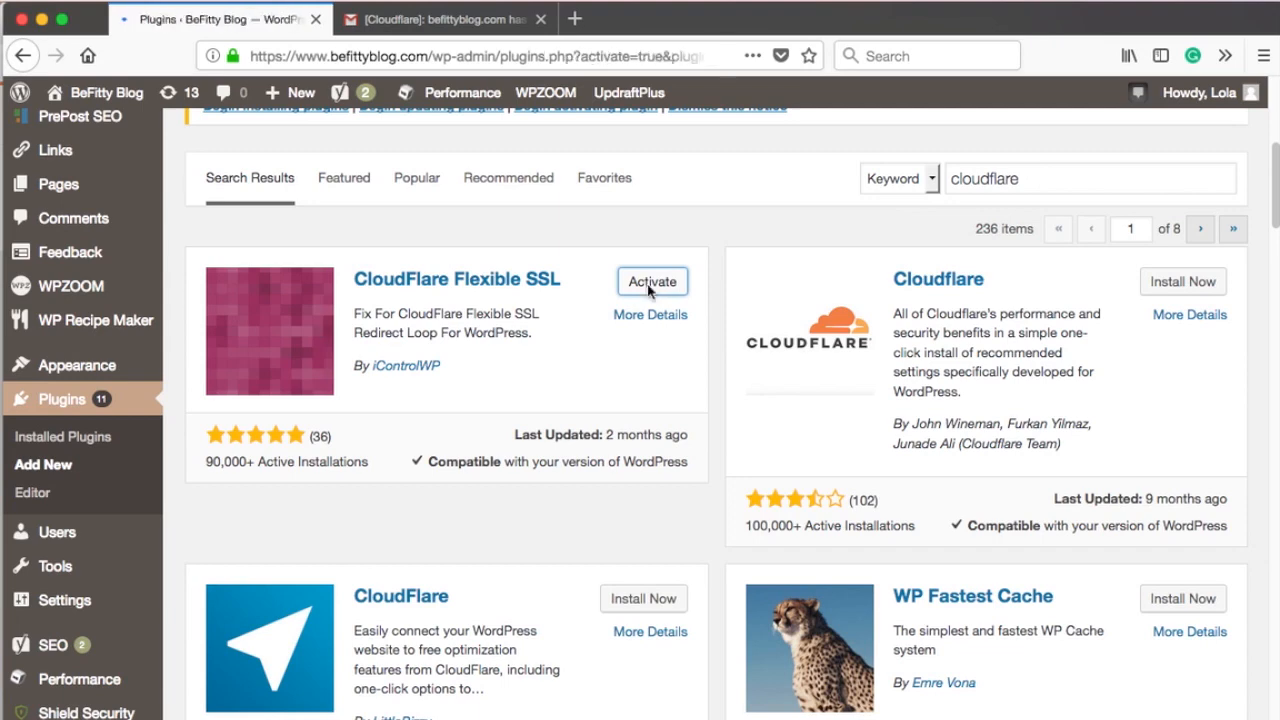
Switch back to the Cloudflare dashboard, open the Crypto settings for befittyblog.com and set the SSL mode to Flexible
scroll(640, 323, "down", 3)
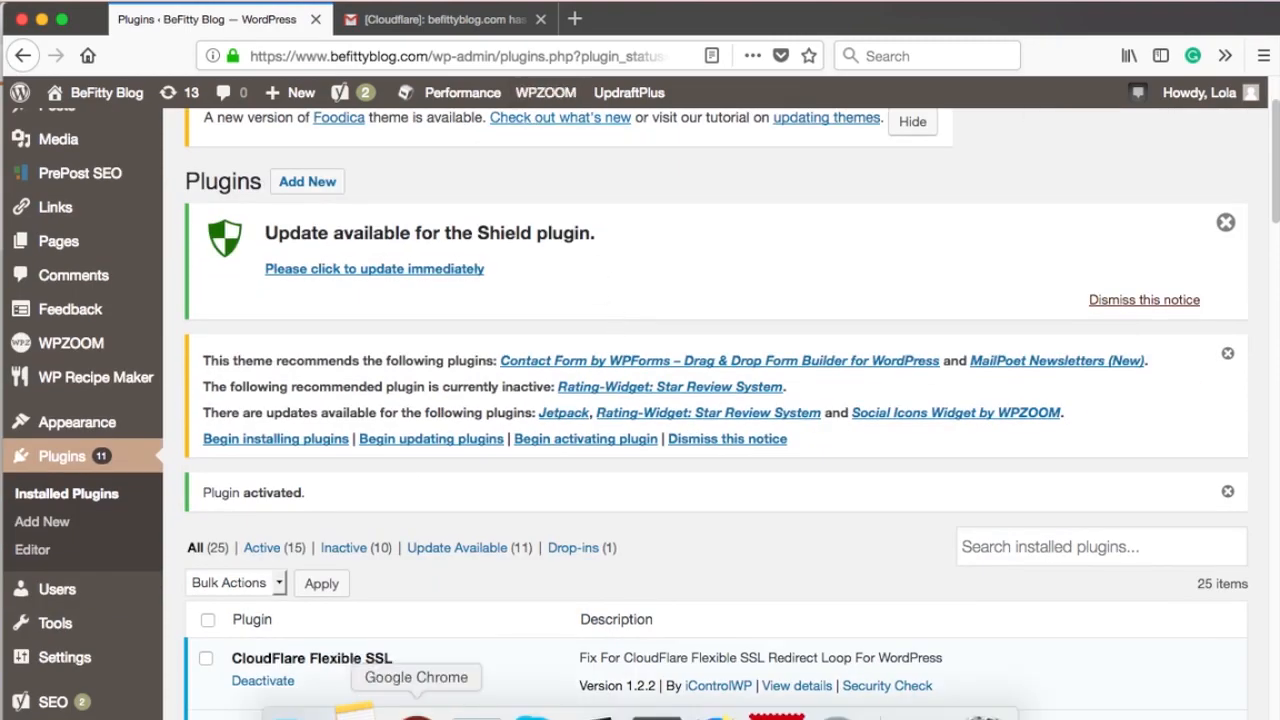
left_click(420, 714)
right_click(357, 714)
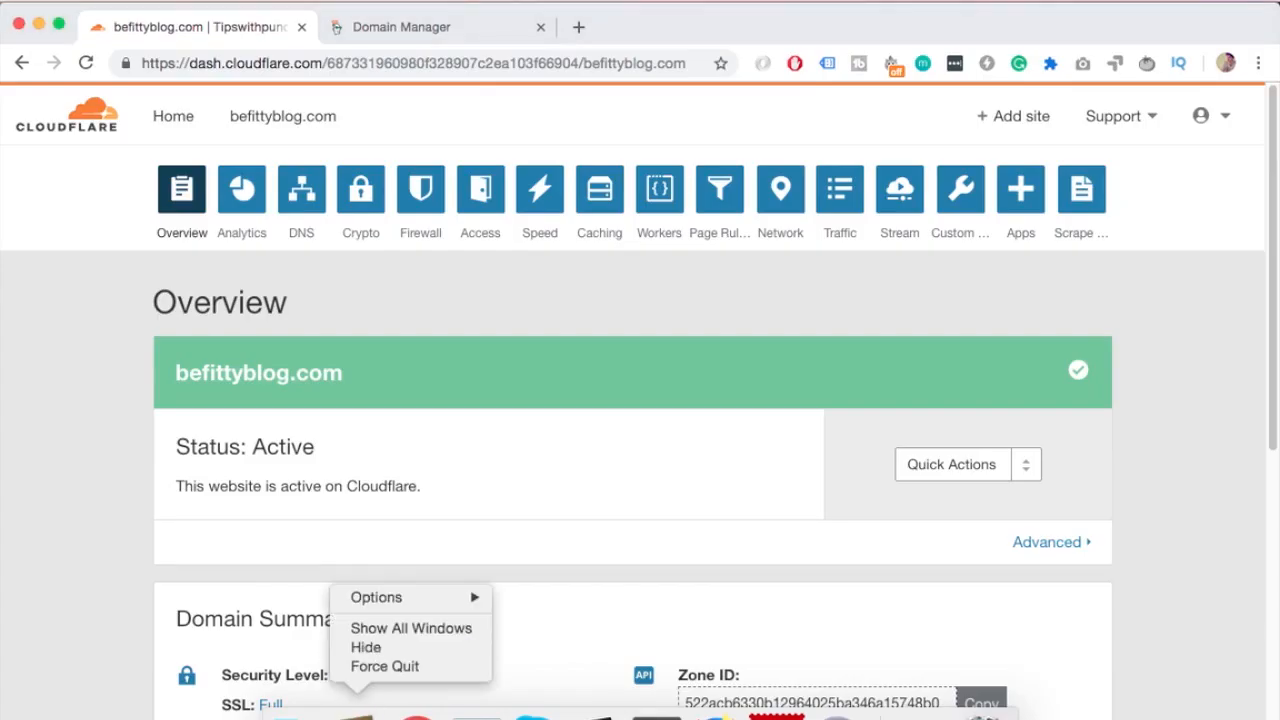
left_click(114, 509)
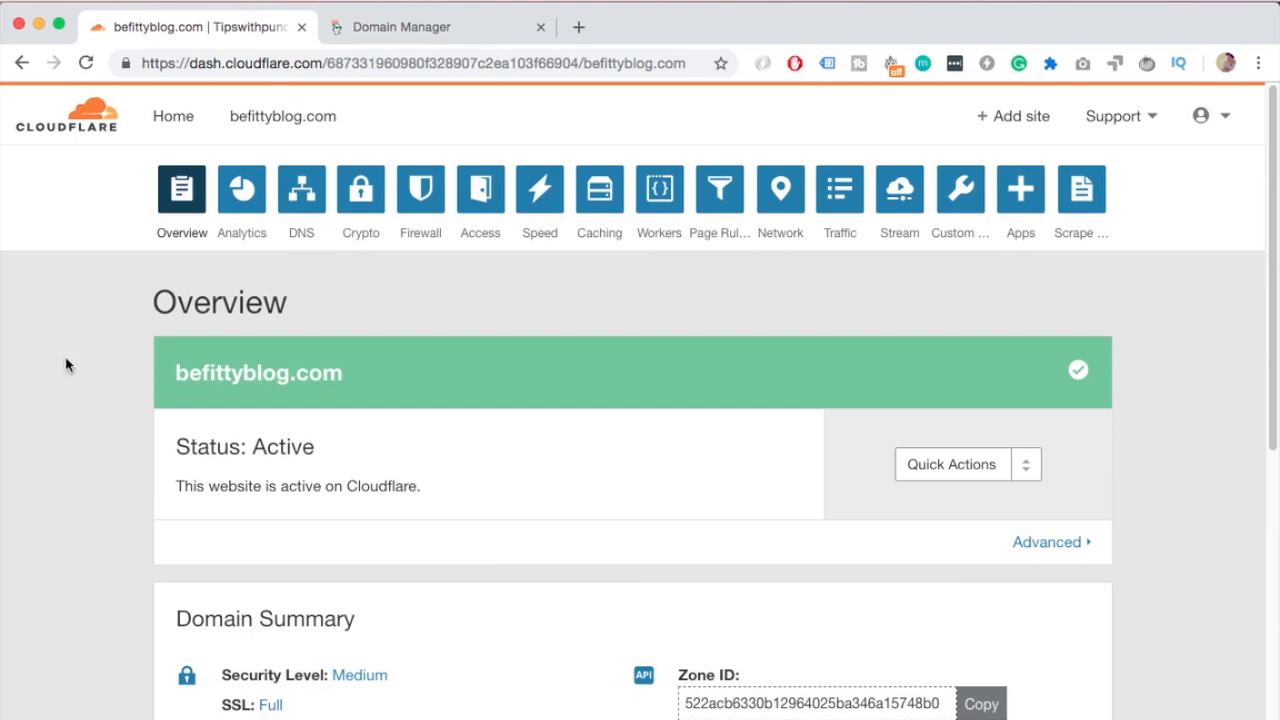
scroll(320, 335, "down", 5)
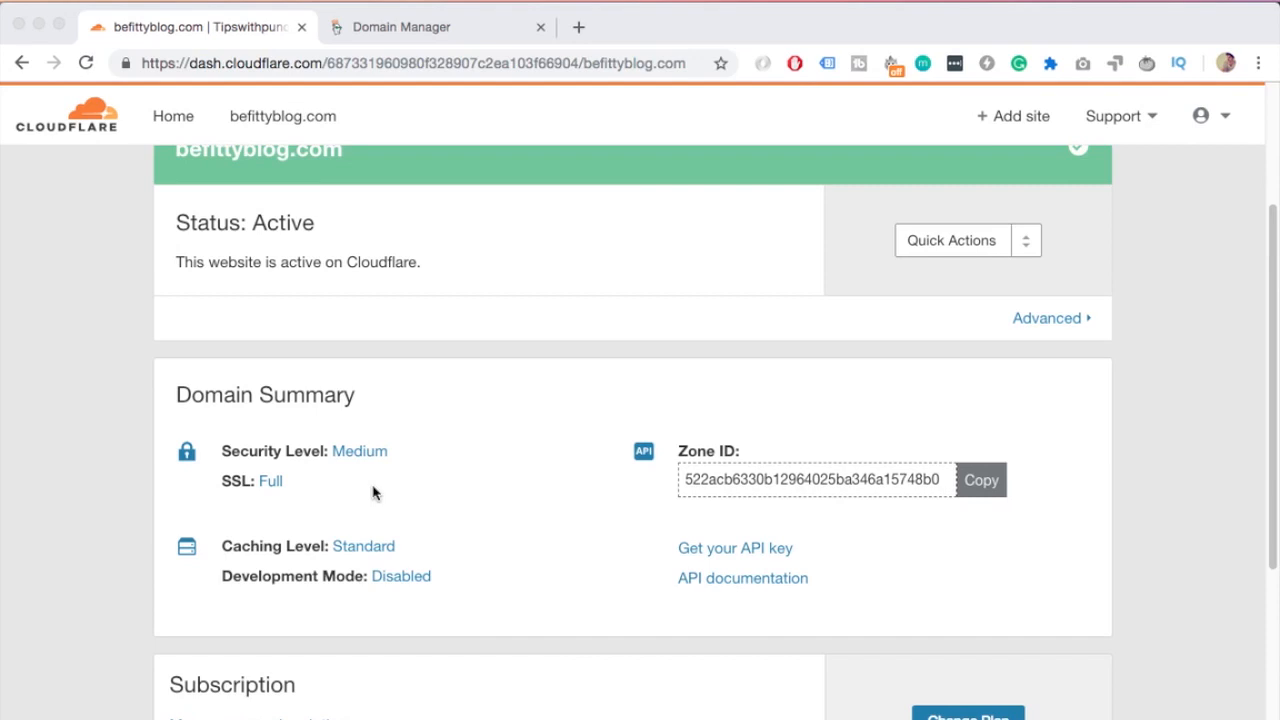
left_click(272, 481)
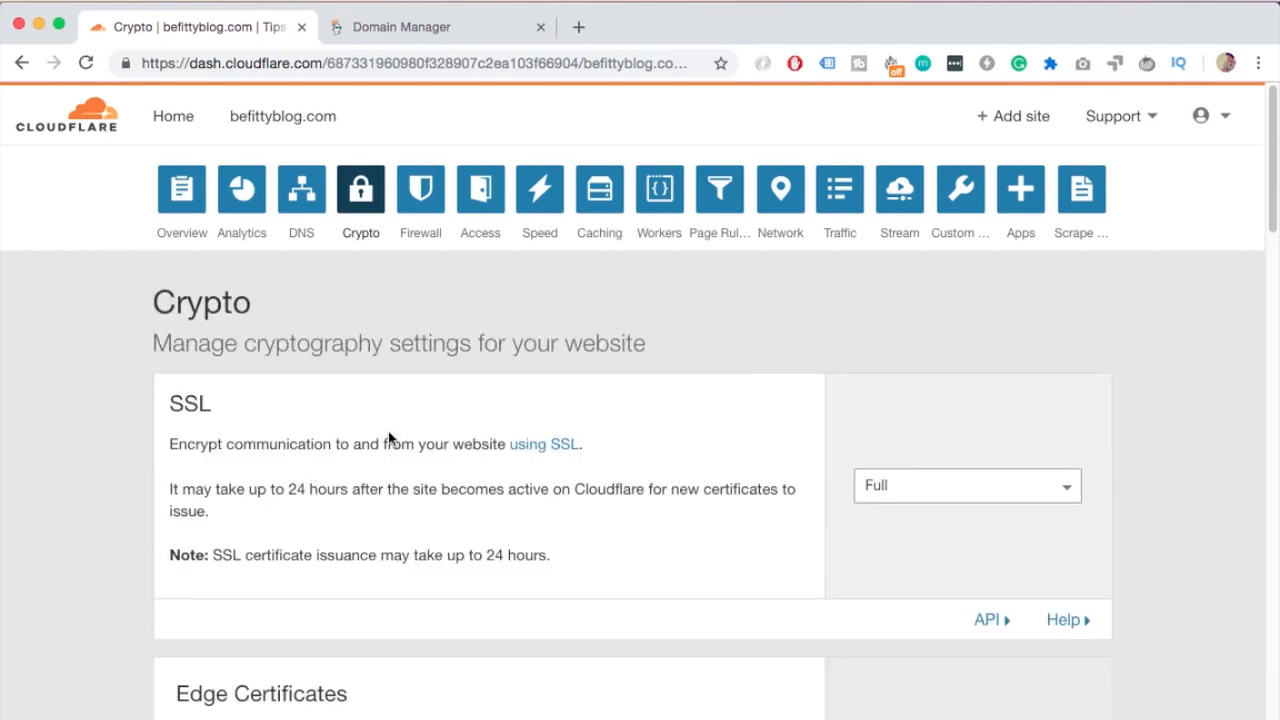
scroll(388, 432, "down", 1)
scroll(388, 432, "down", 2)
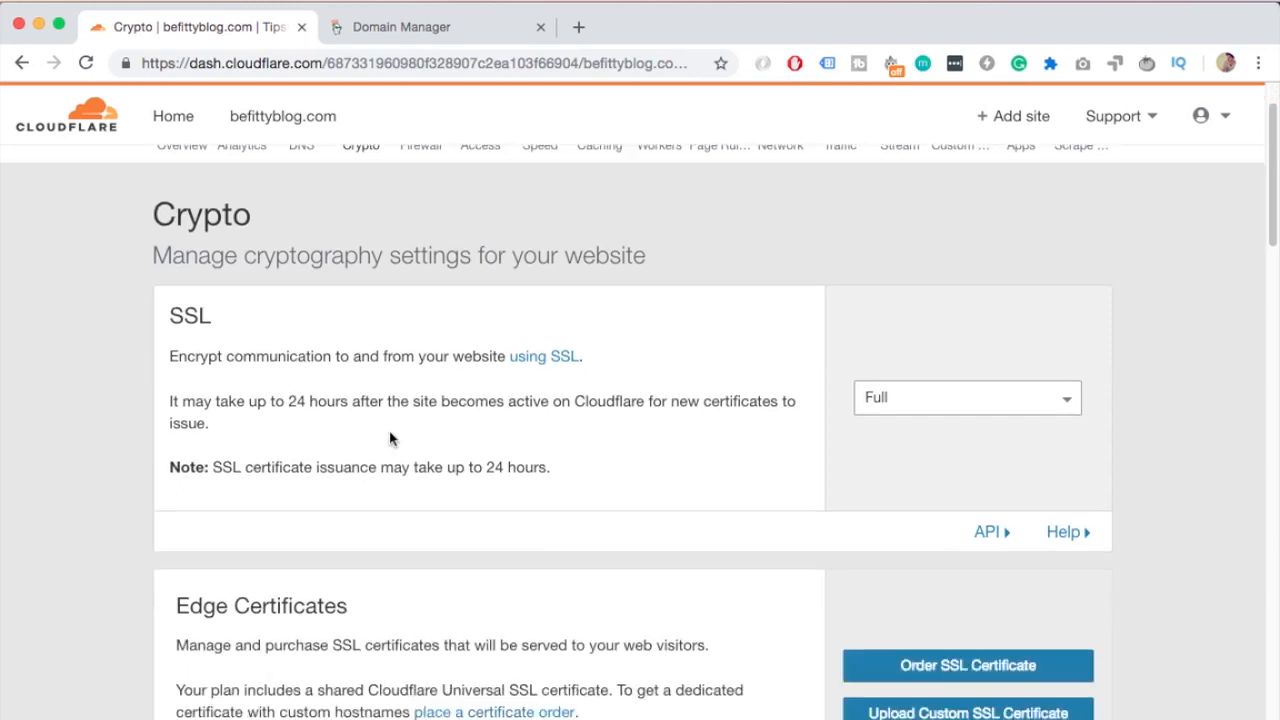
left_click(909, 400)
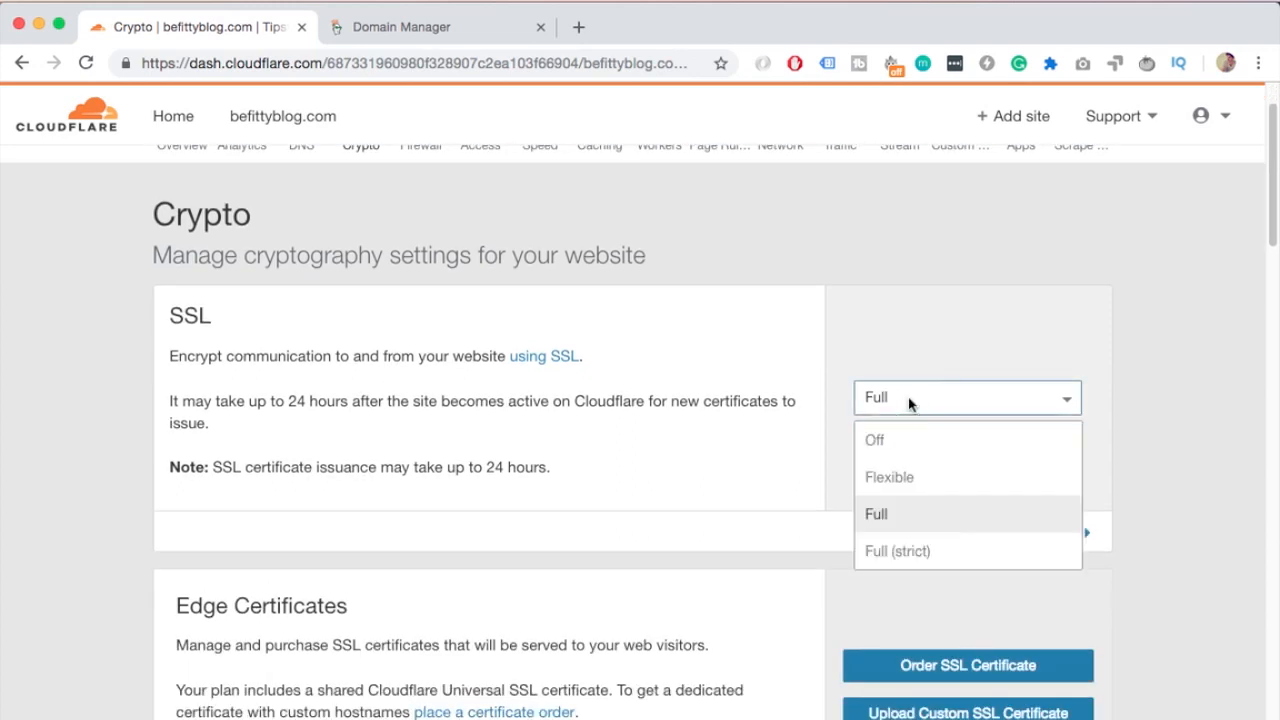
left_click(909, 477)
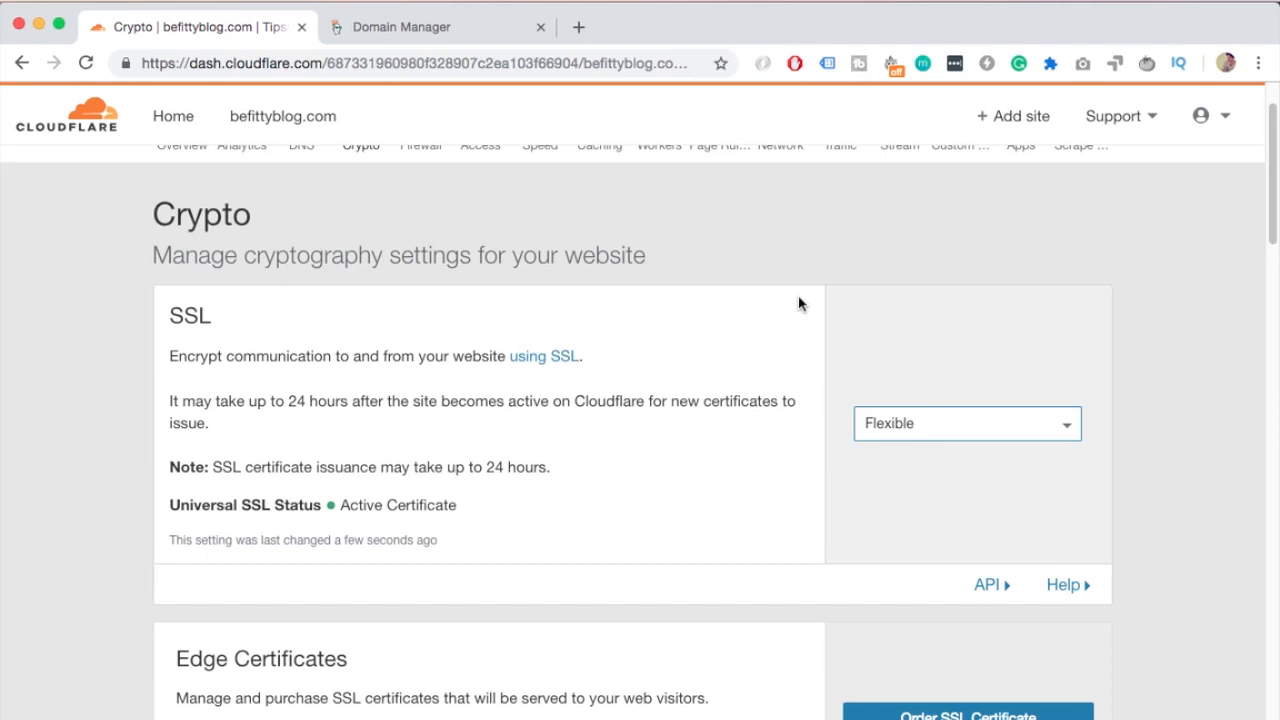
Review the Universal SSL status and the certificate issuance note under the SSL setting
scroll(798, 303, "down", 1)
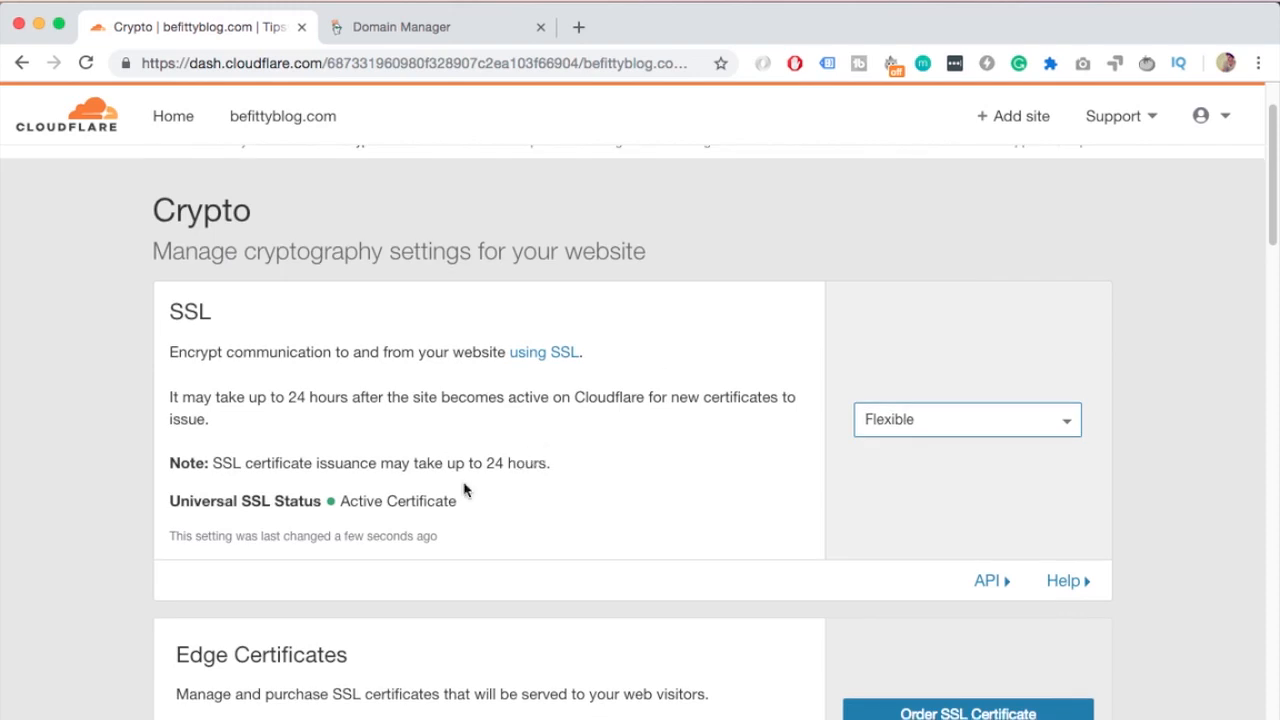
left_click_drag(458, 500, 345, 502)
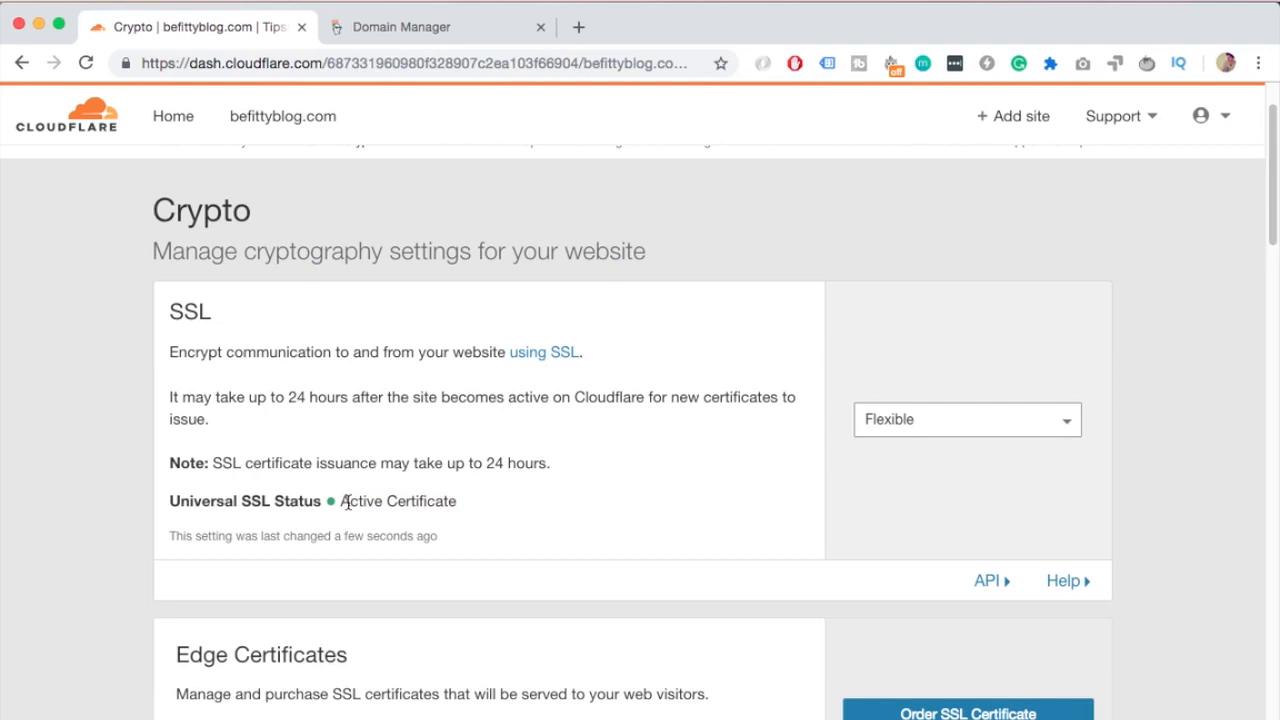
scroll(474, 462, "down", 2)
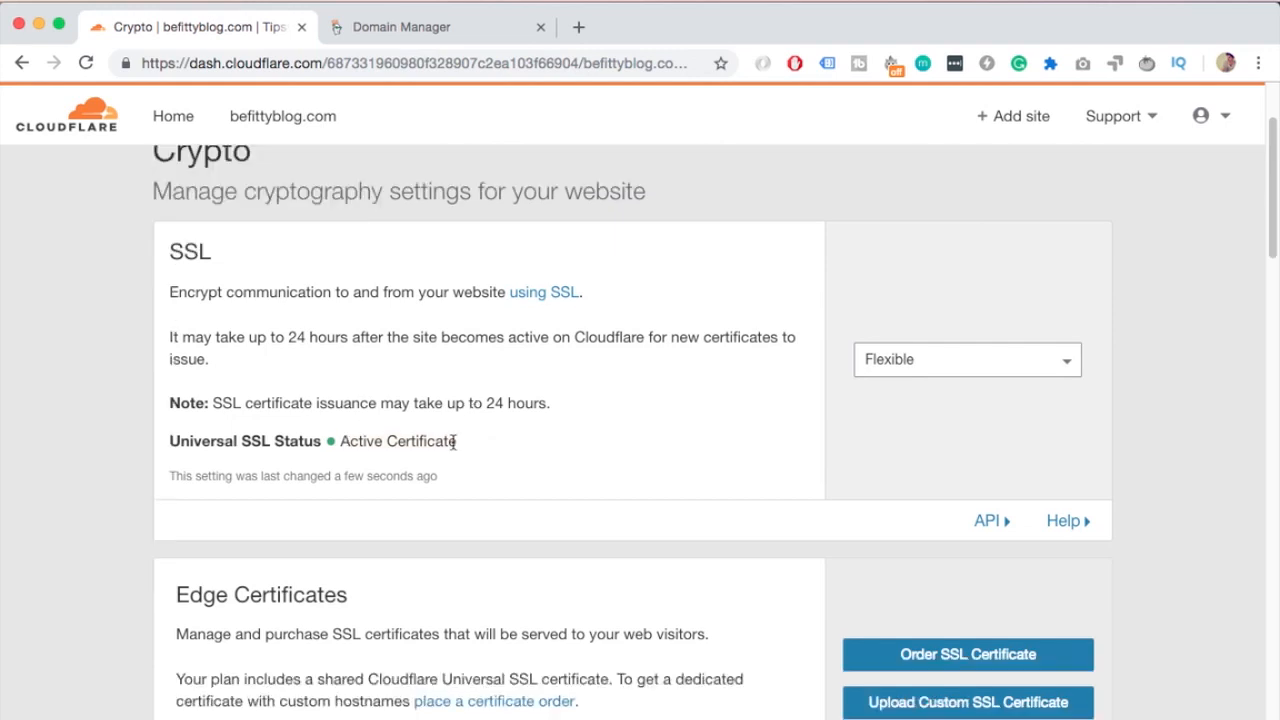
scroll(412, 418, "up", 1)
left_click_drag(552, 436, 220, 428)
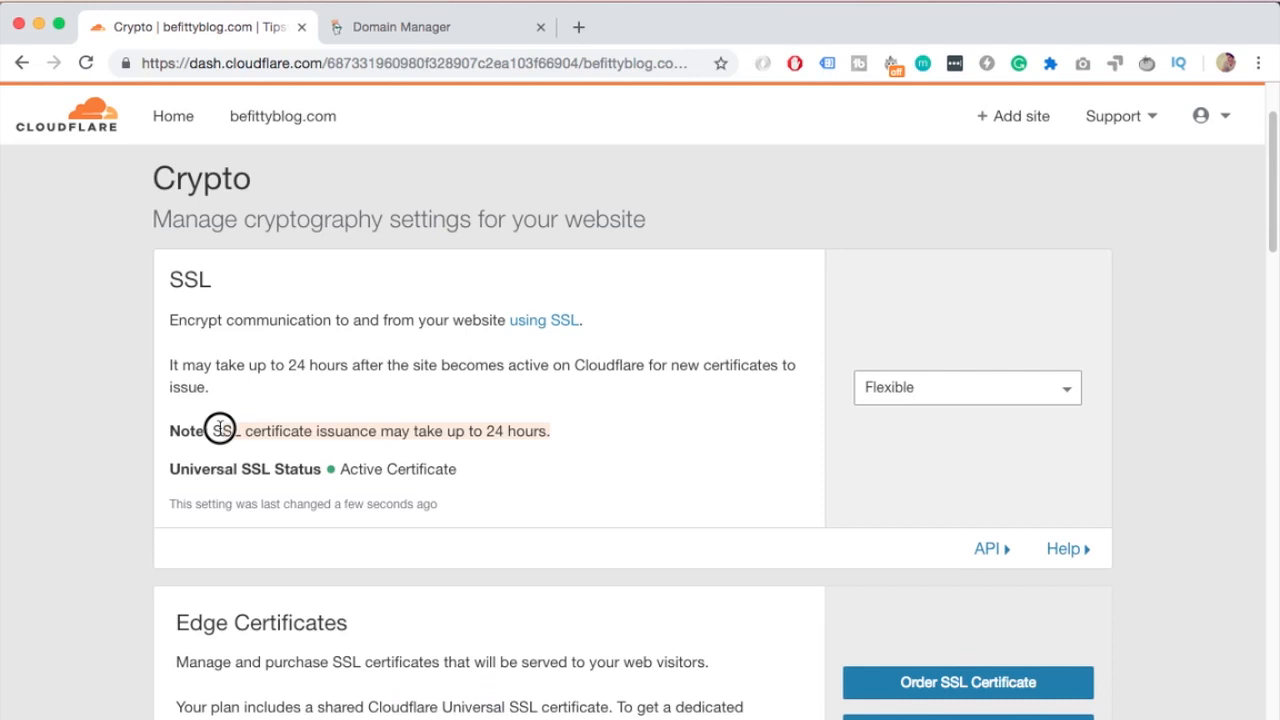
left_click(336, 430)
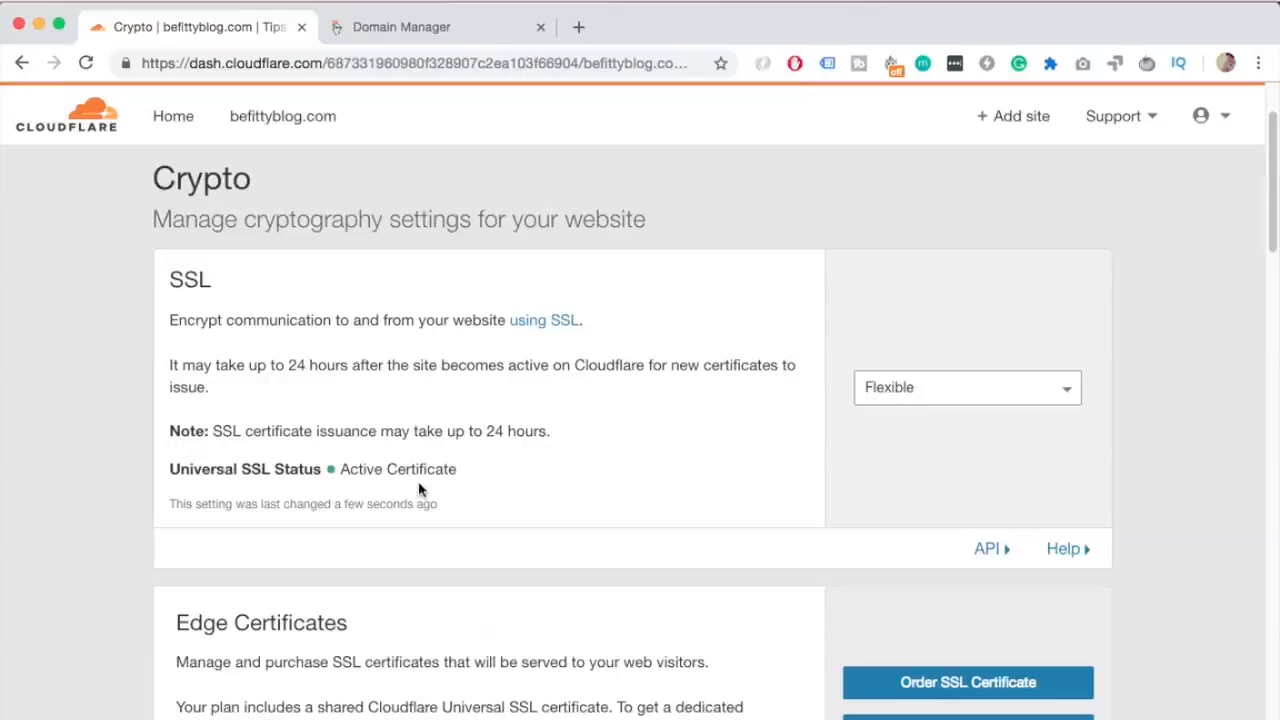
left_click(429, 376)
Turn on Always use HTTPS in the Crypto settings
scroll(434, 391, "down", 1)
scroll(434, 391, "down", 5)
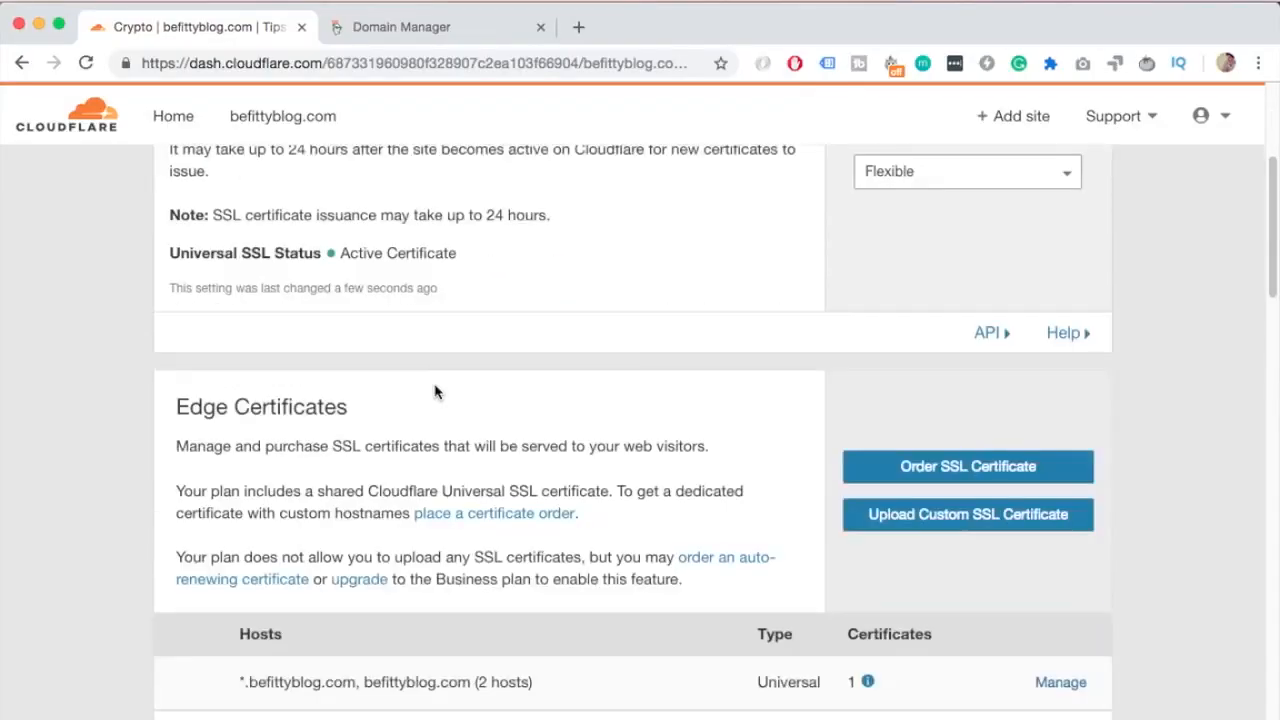
scroll(437, 380, "down", 6)
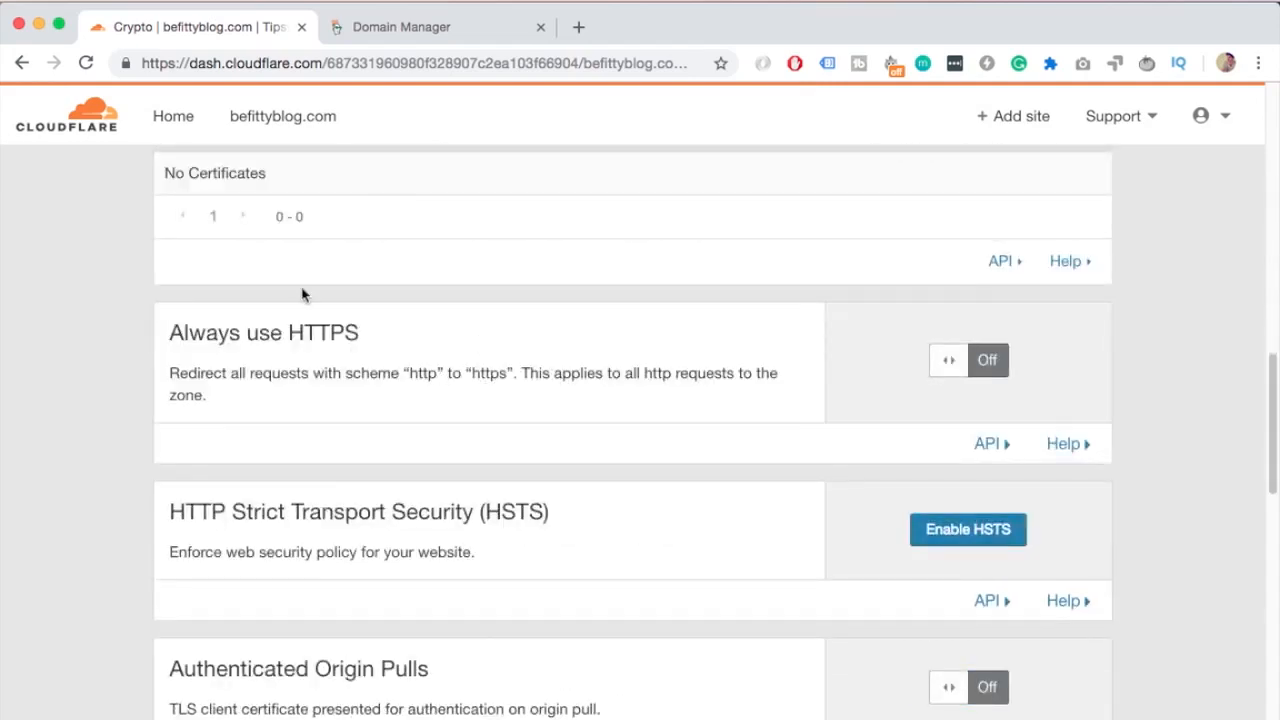
left_click(988, 360)
left_click(950, 362)
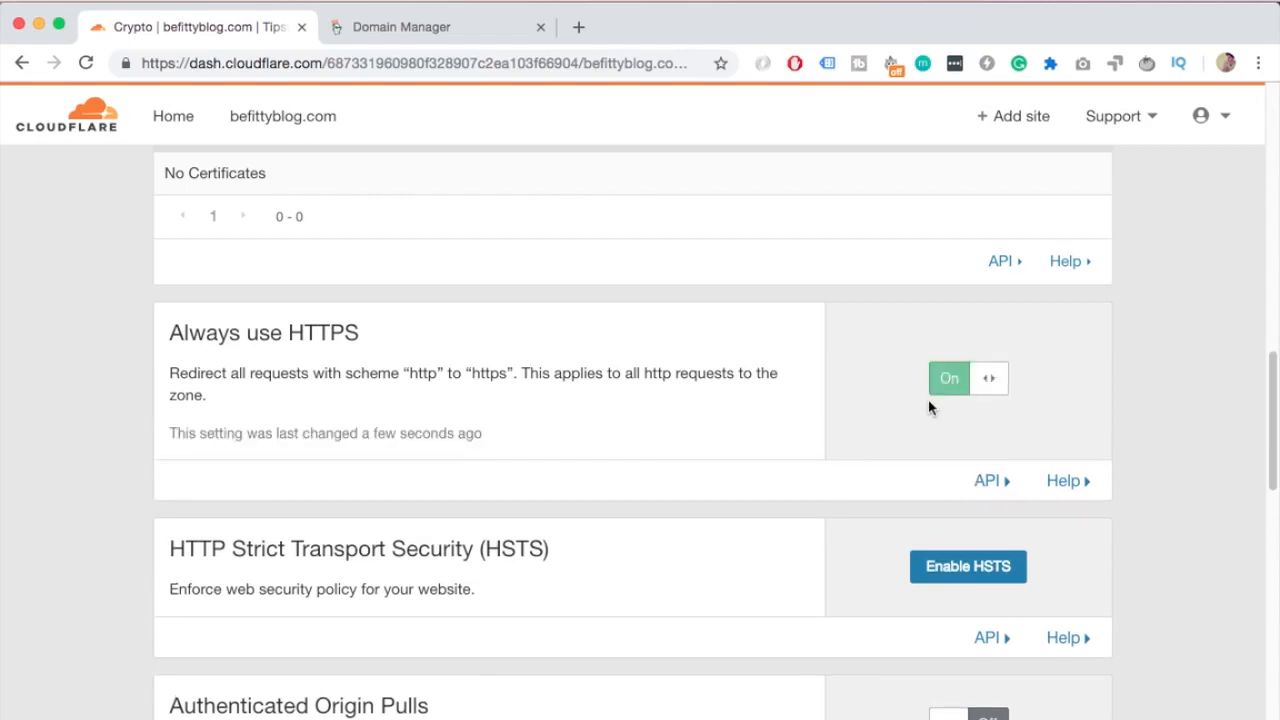
scroll(1080, 414, "down", 5)
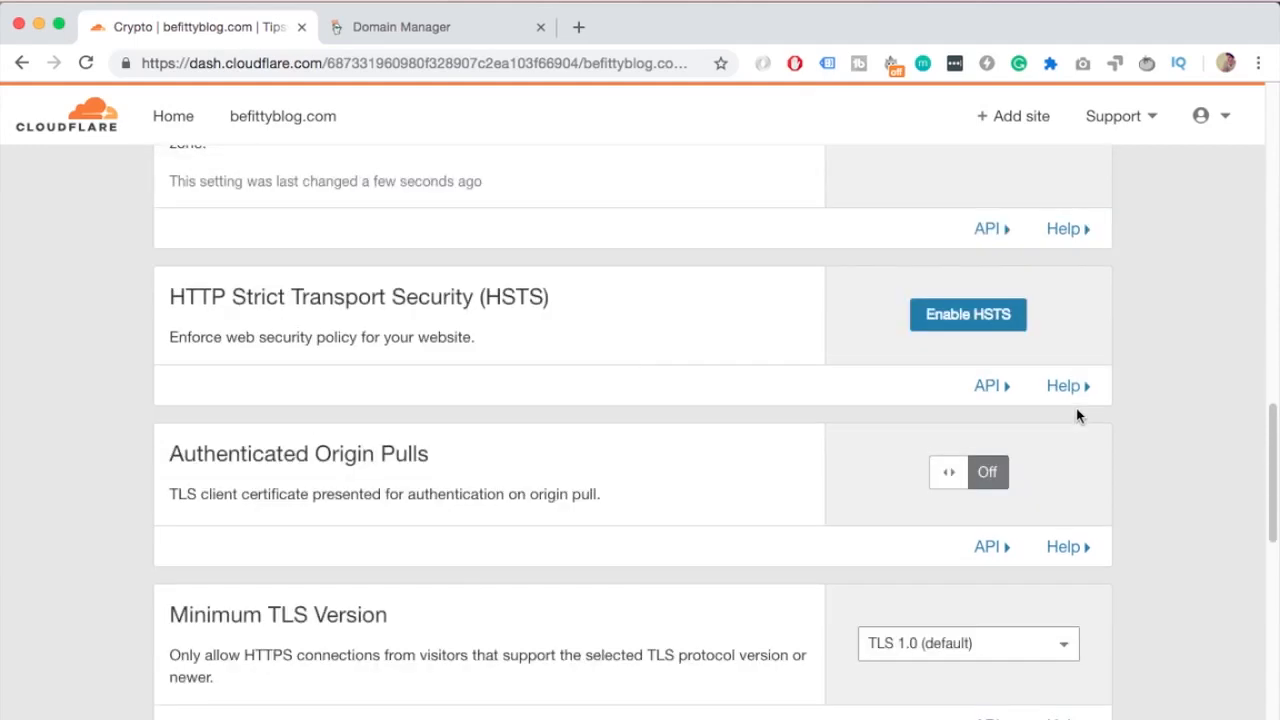
scroll(1077, 415, "down", 1)
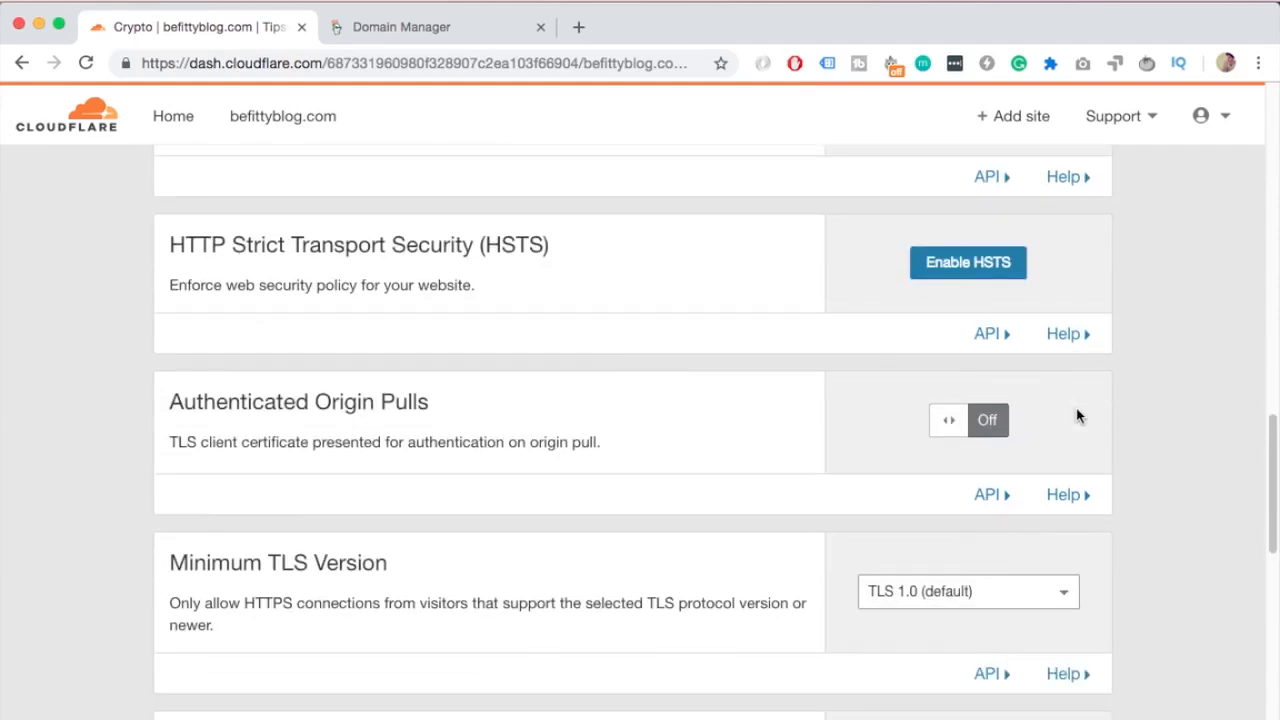
scroll(1077, 415, "down", 5)
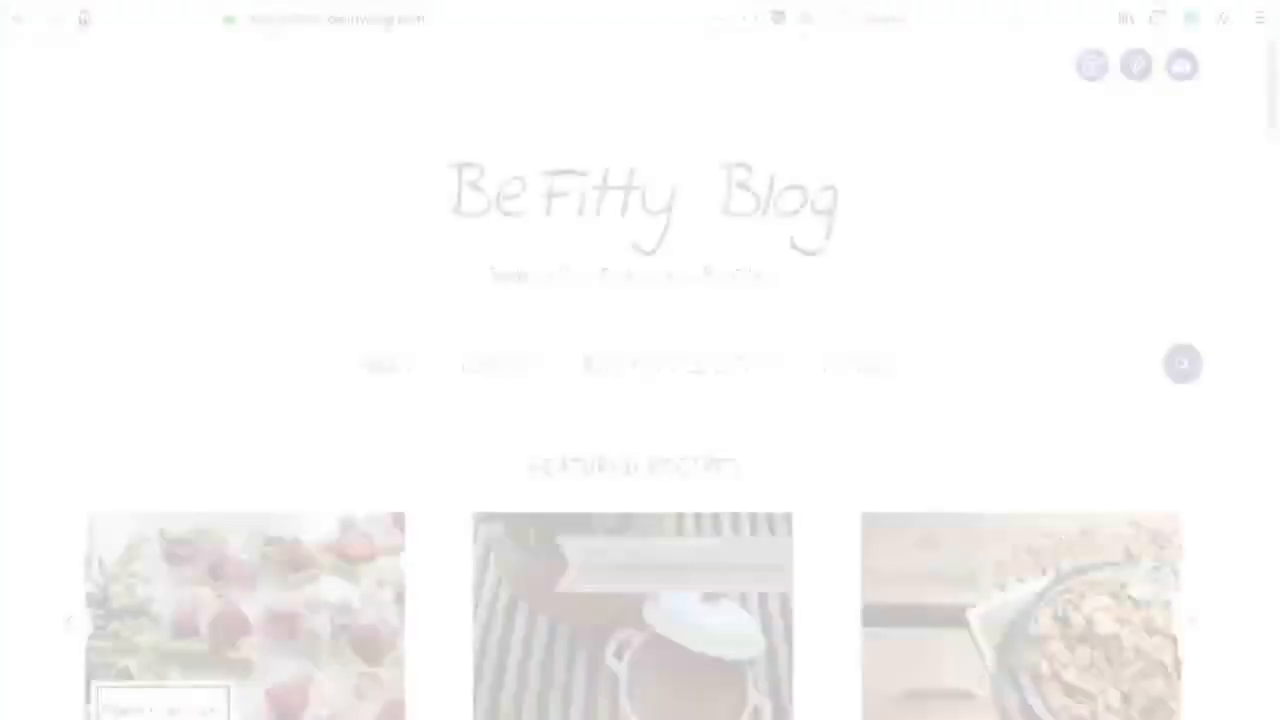
key("Return")
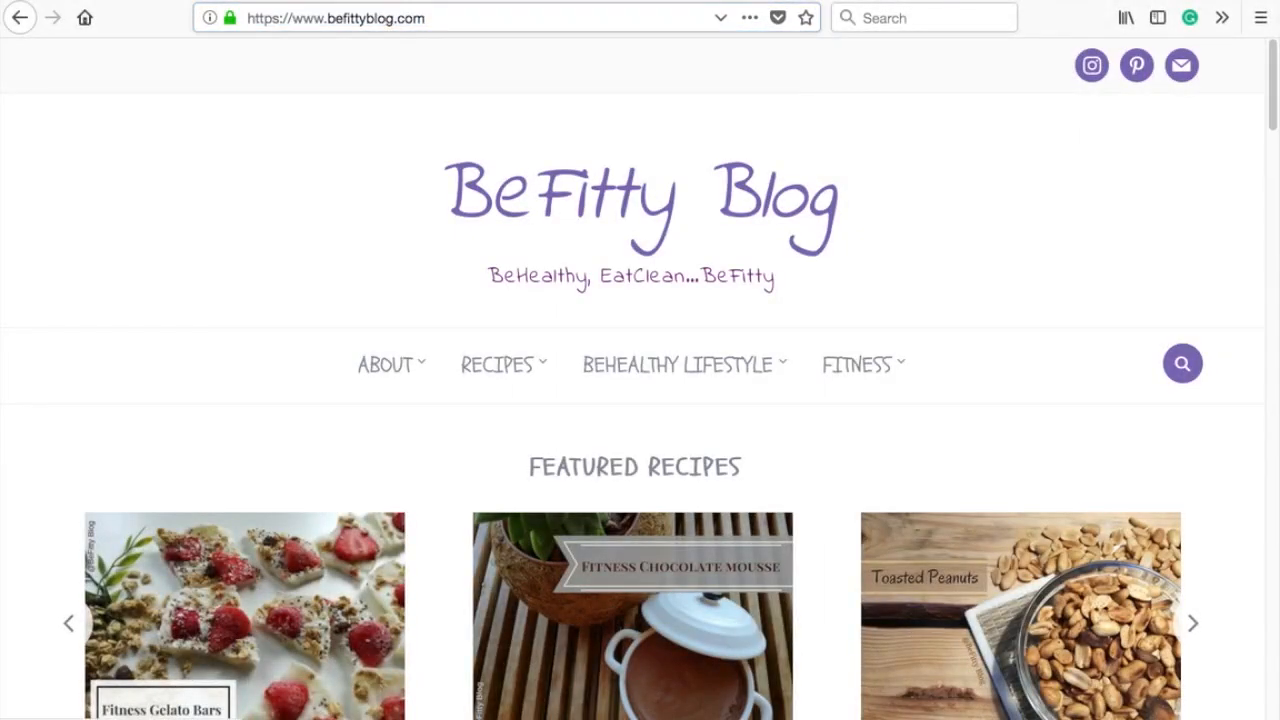
left_click(228, 22)
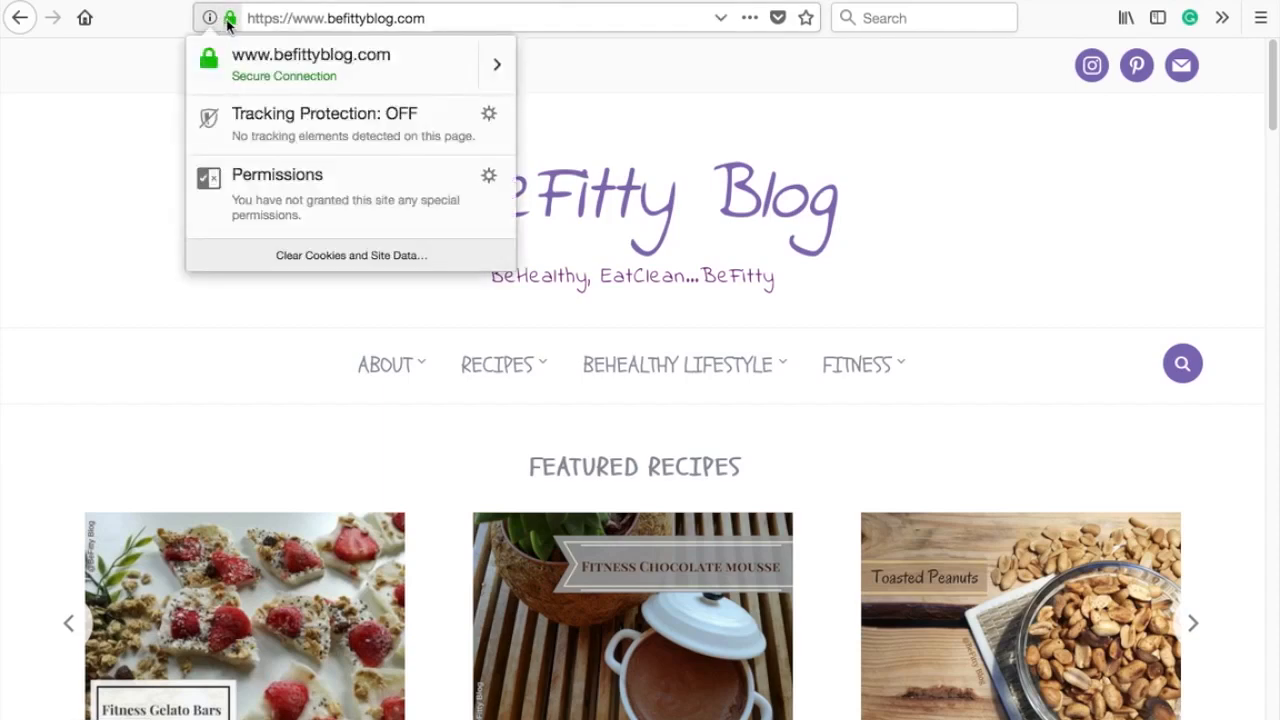
left_click(494, 68)
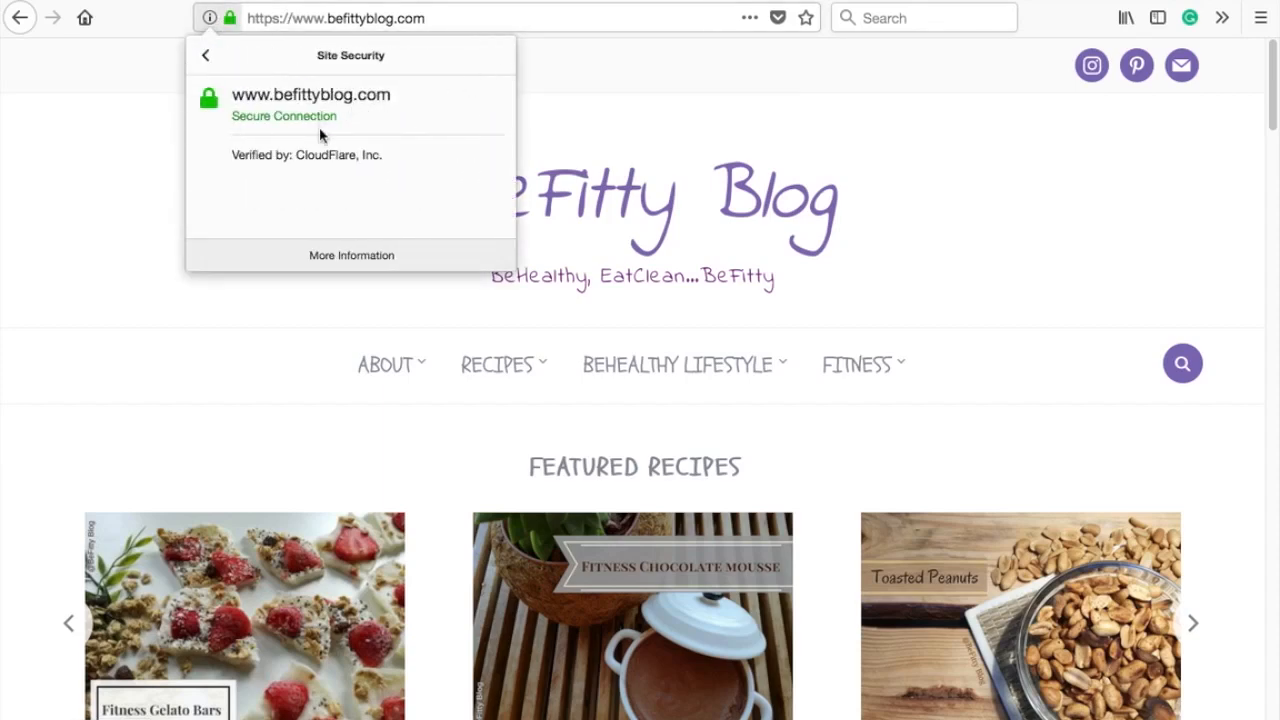